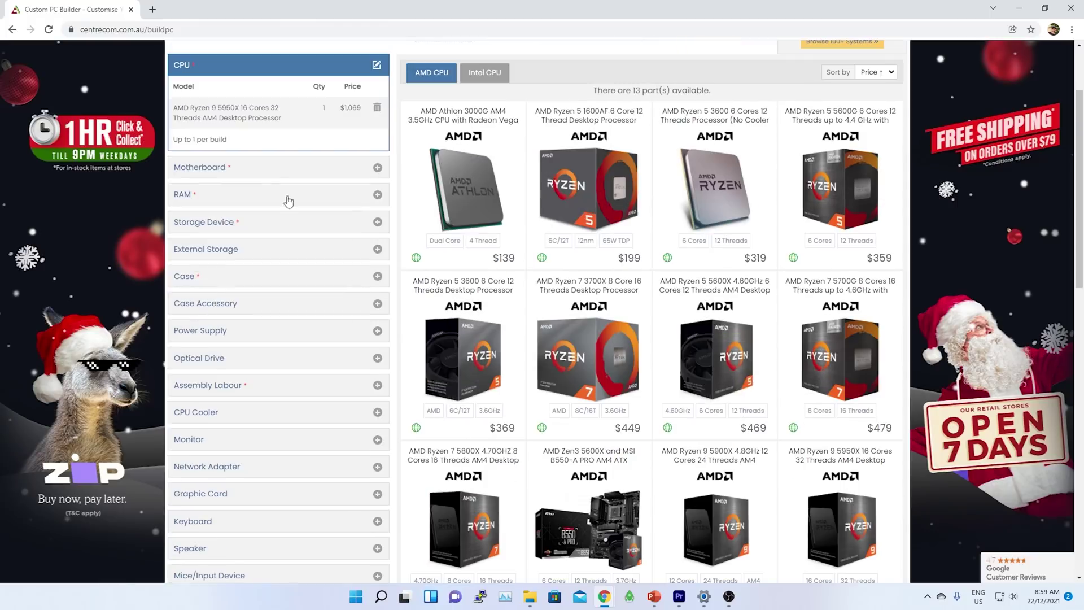
# - Review the motherboard, RAM and storage lists, then add the MSI RTX 3080 Gaming Z Trio ($2,249)
pyautogui.click(259, 167)
pyautogui.click(266, 307)
pyautogui.click(271, 334)
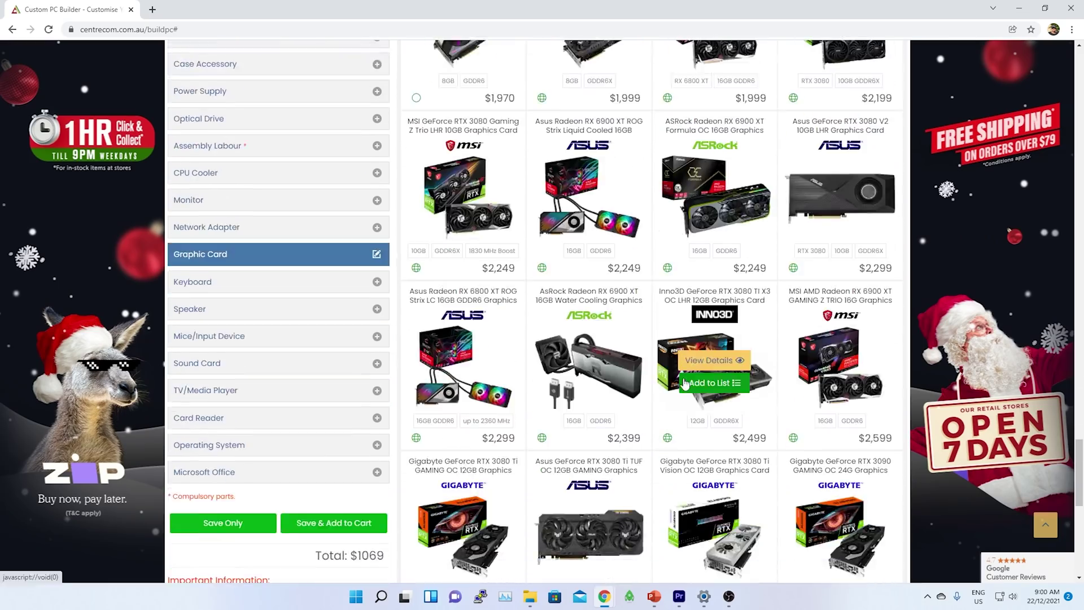
pyautogui.click(461, 327)
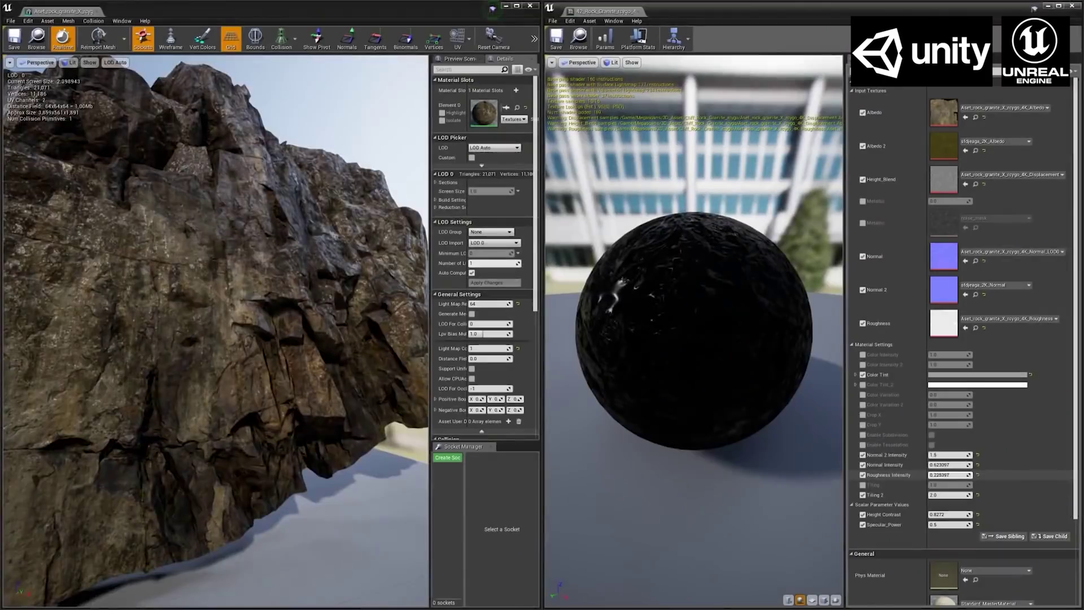
# - Preview the small rock's lower LOD levels in Unity, then switch Unreal's wall to the Rotate tool (E)
pyautogui.moveTo(408, 377); pyautogui.dragTo(339, 370)
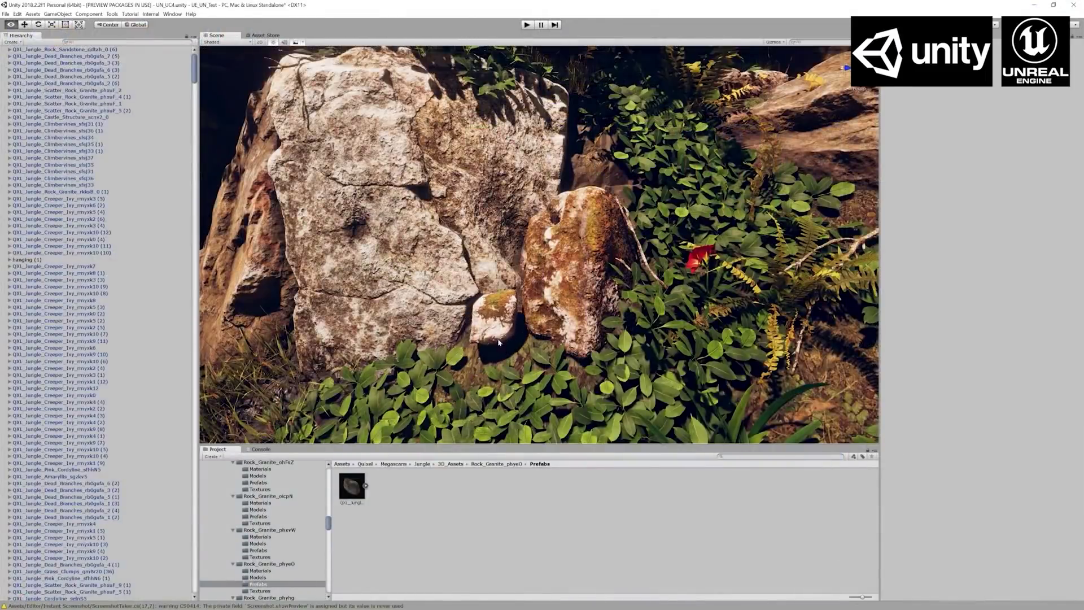
pyautogui.click(496, 320)
pyautogui.moveTo(976, 126); pyautogui.dragTo(956, 127)
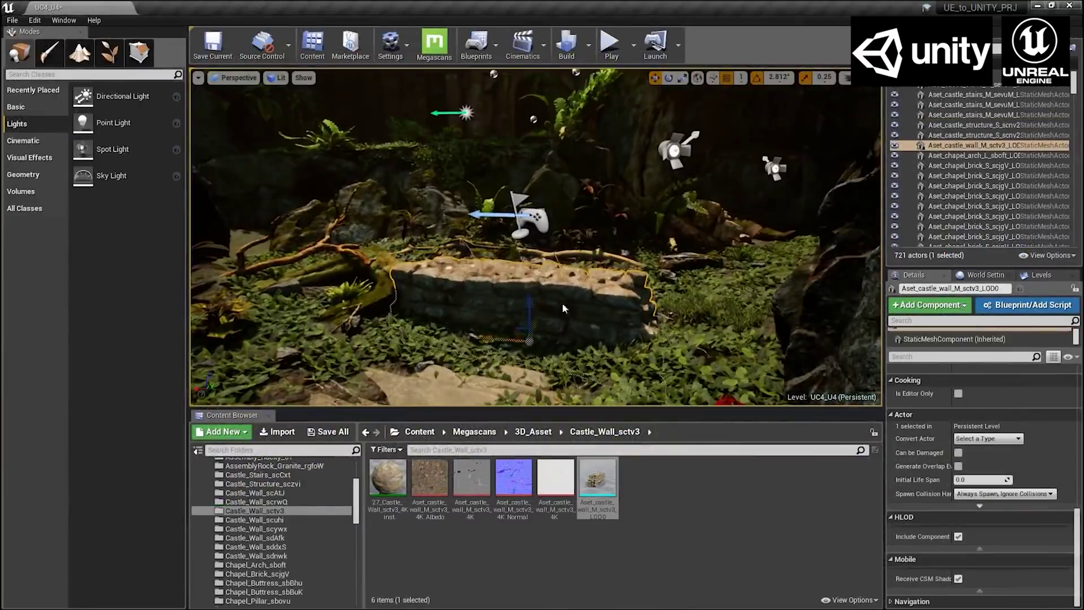
pyautogui.press('e')
pyautogui.moveTo(562, 302); pyautogui.dragTo(561, 303, button='right')
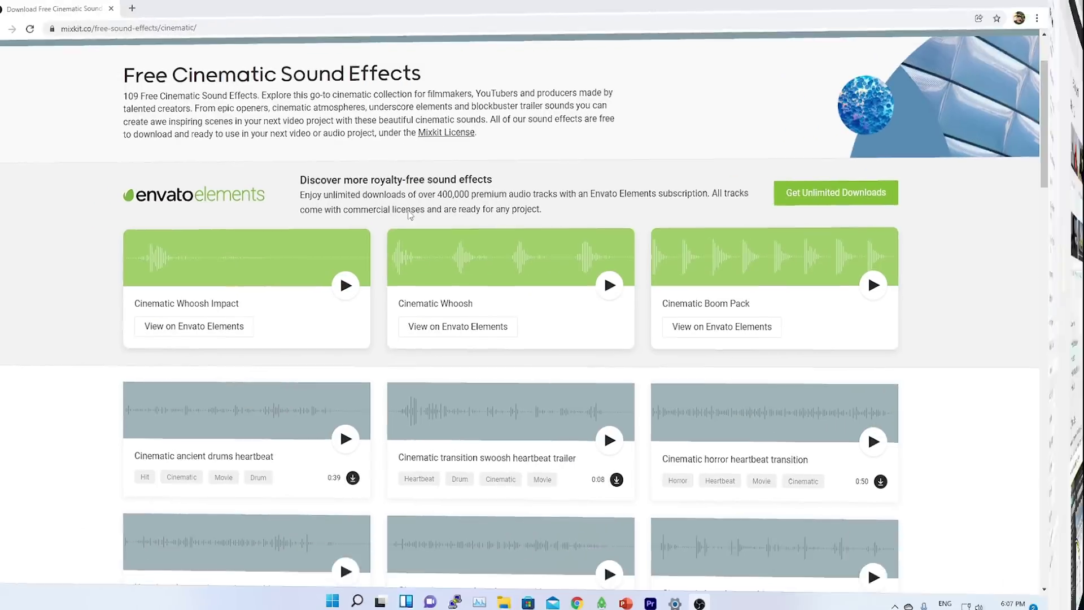
# - Scroll through the Mixkit and Epidemic Sound pages and down to the OBS Studio site footer
pyautogui.scroll(-3, 434, 217)
pyautogui.scroll(-15, 433, 217)
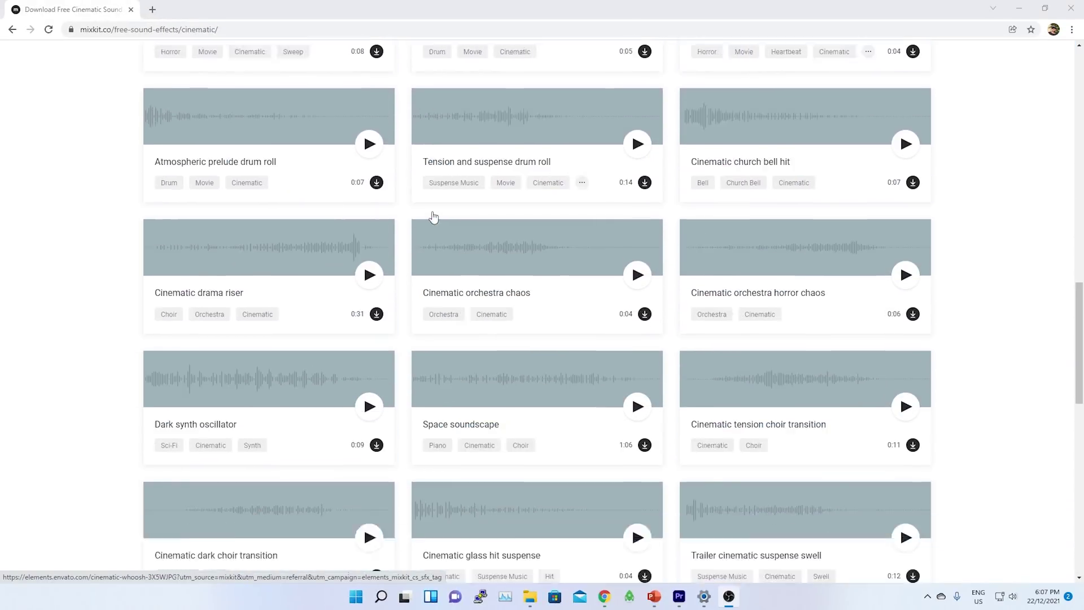
pyautogui.scroll(-4, 434, 217)
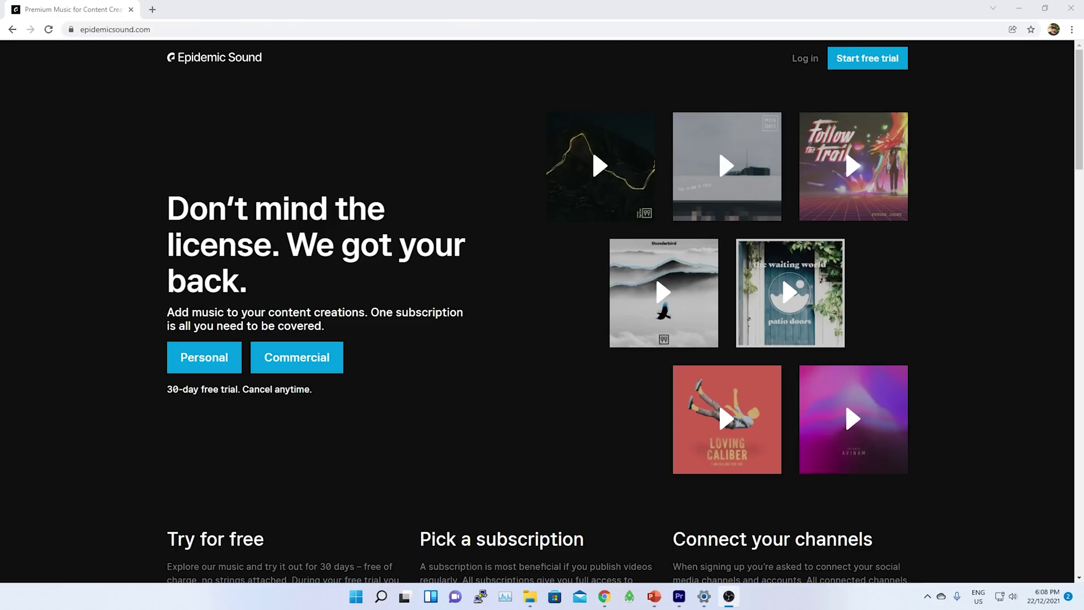
pyautogui.scroll(-5, 391, 271)
pyautogui.scroll(-7, 393, 276)
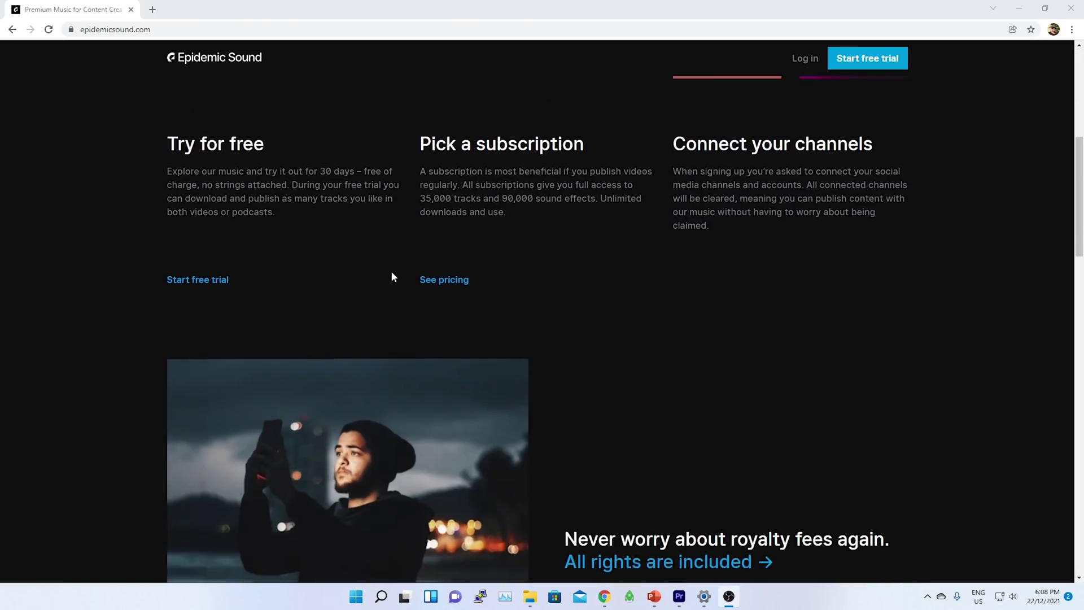
pyautogui.scroll(-12, 325, 196)
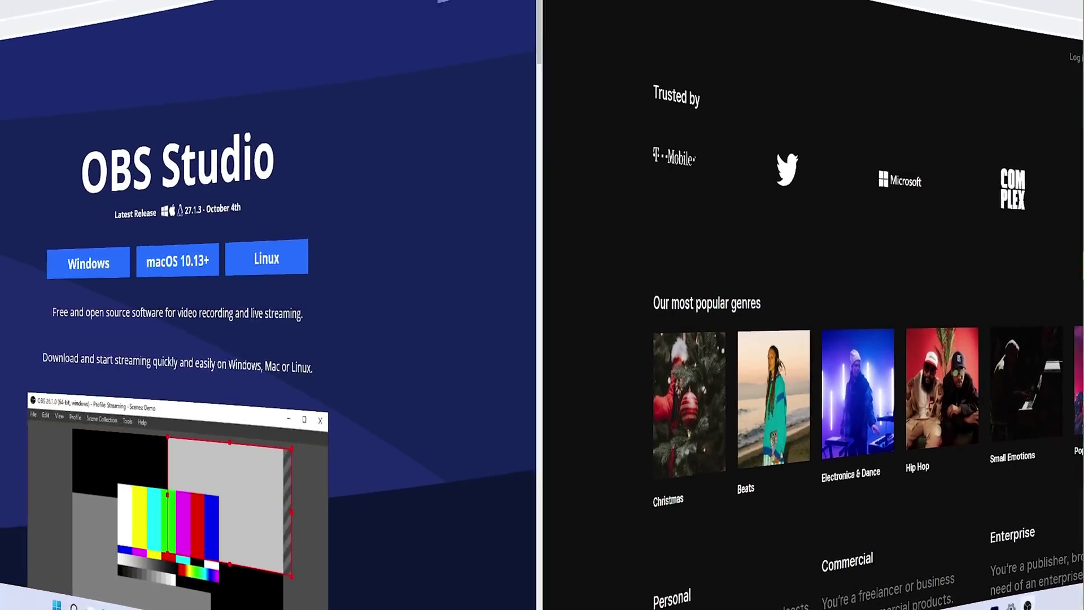
pyautogui.scroll(-10, 776, 263)
pyautogui.scroll(-16, 776, 264)
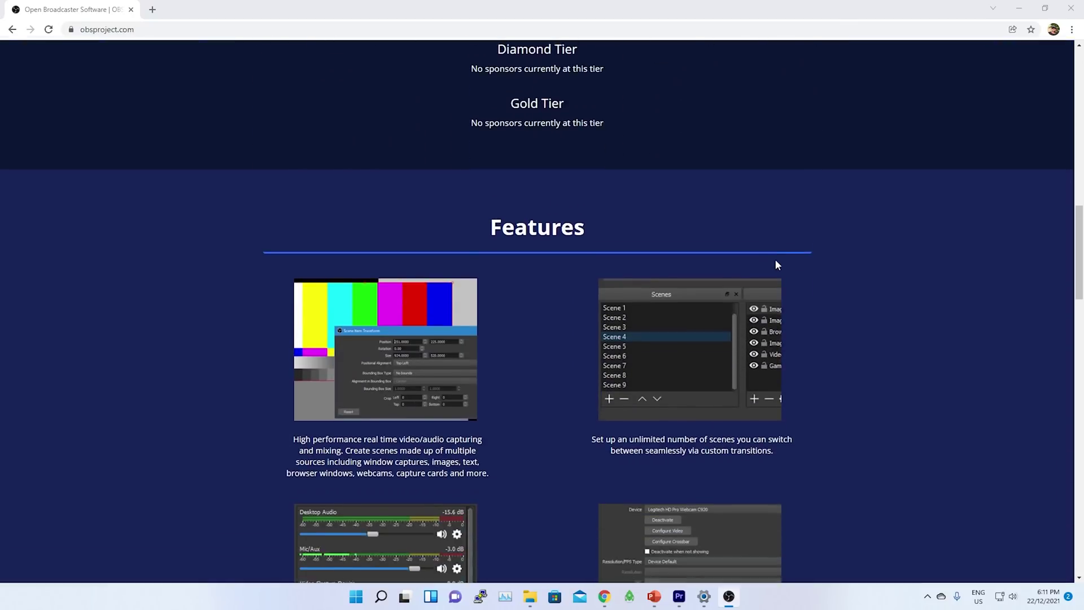
pyautogui.scroll(-18, 776, 264)
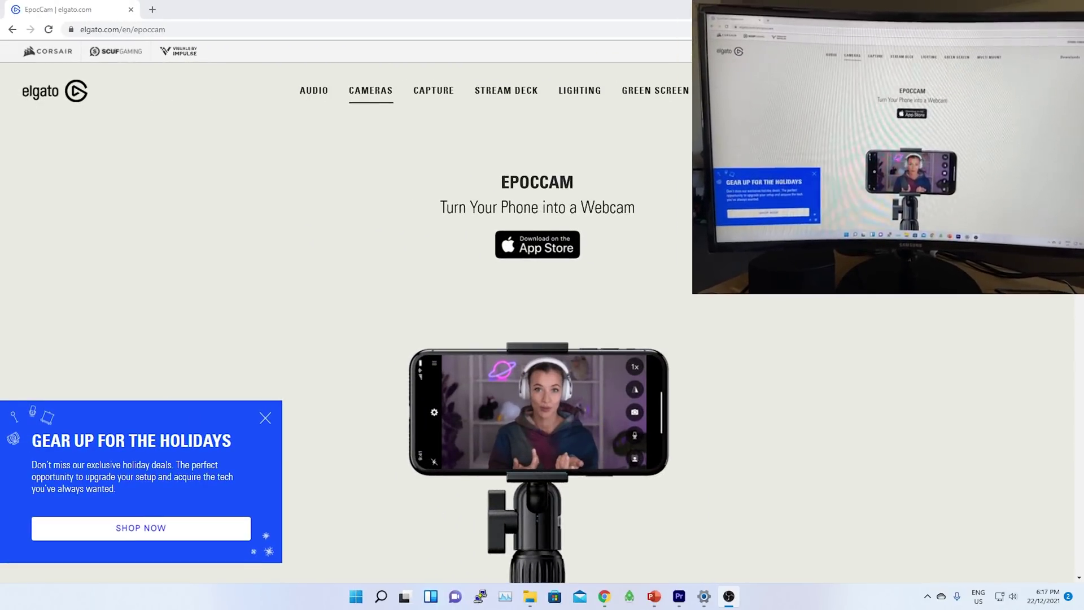
# - Scroll through the EpocCam 'Turn Your Phone into a Webcam' page
pyautogui.scroll(-6, 542, 310)
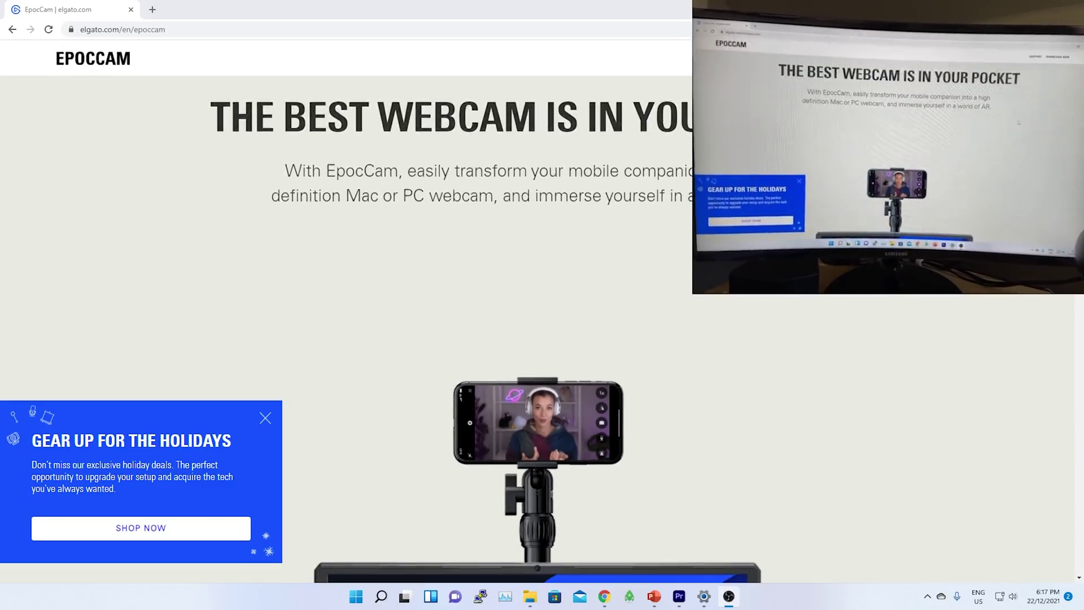
pyautogui.scroll(-10, 542, 310)
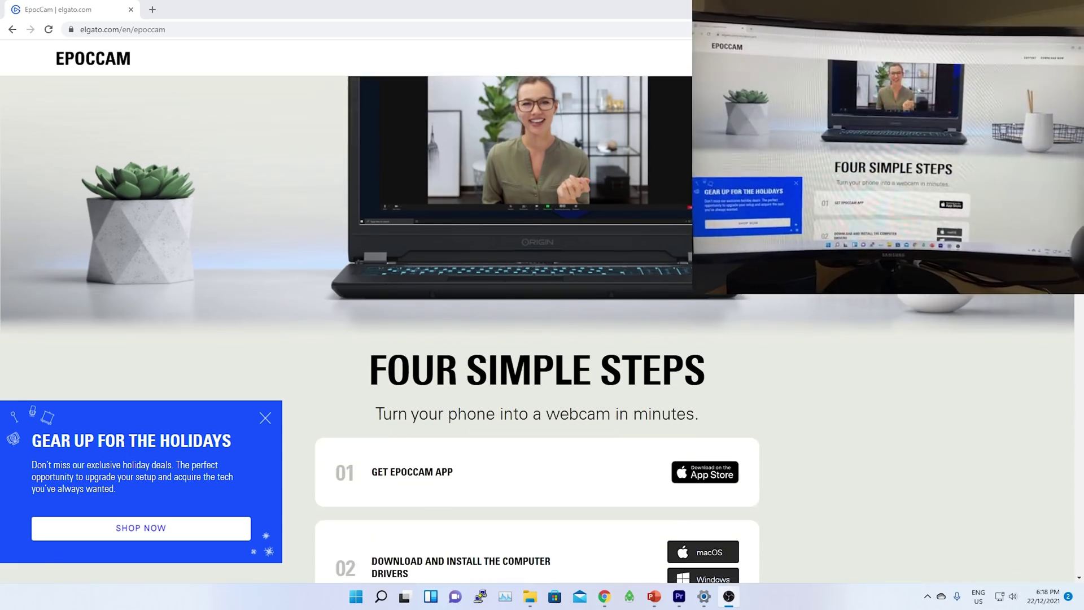
pyautogui.scroll(-10, 542, 311)
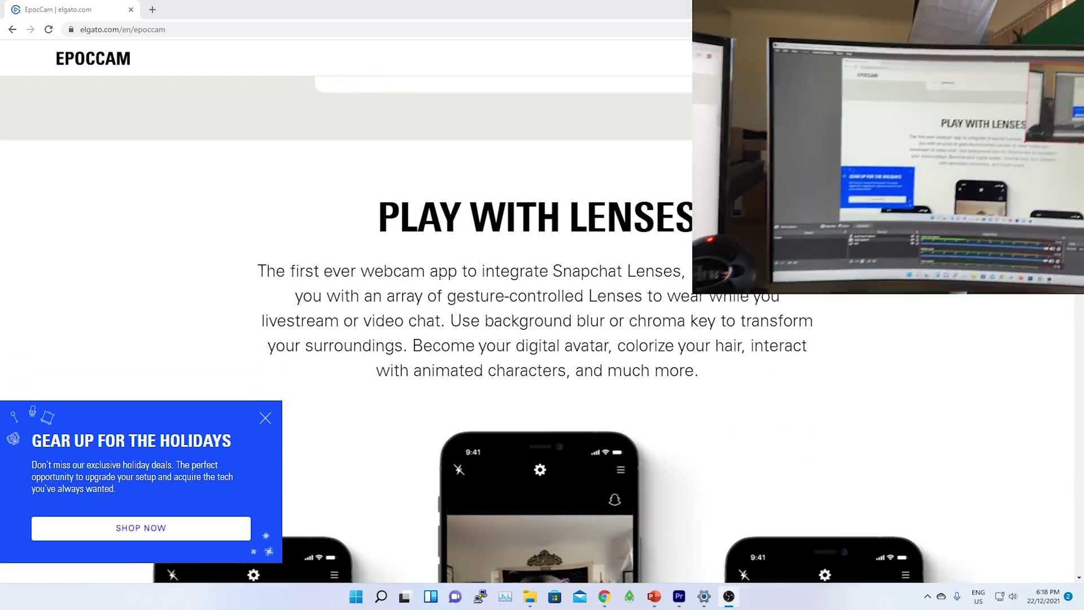
pyautogui.scroll(-10, 542, 311)
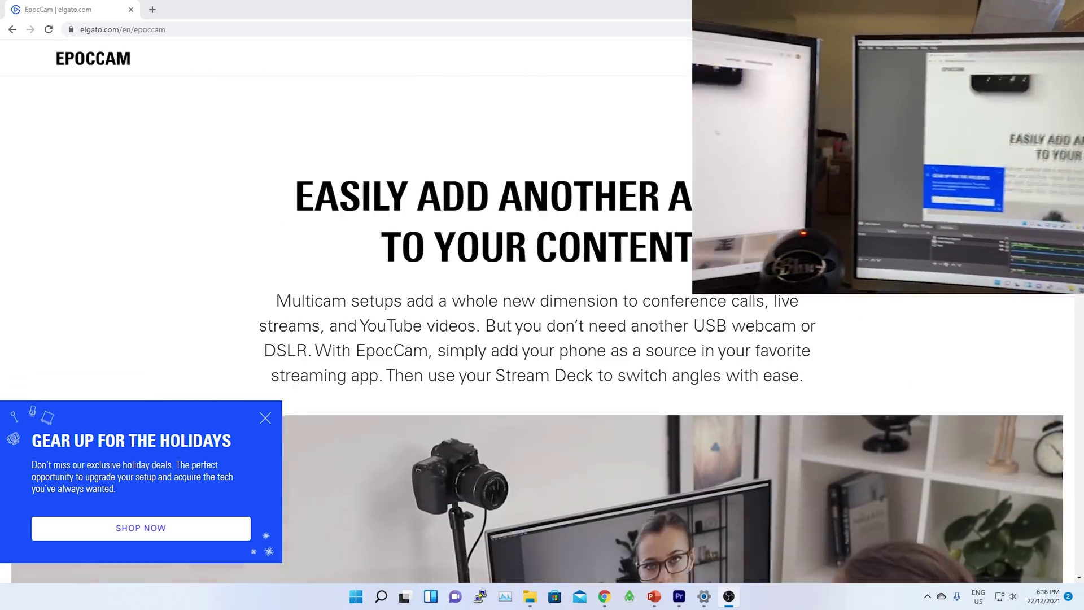
pyautogui.scroll(-10, 542, 310)
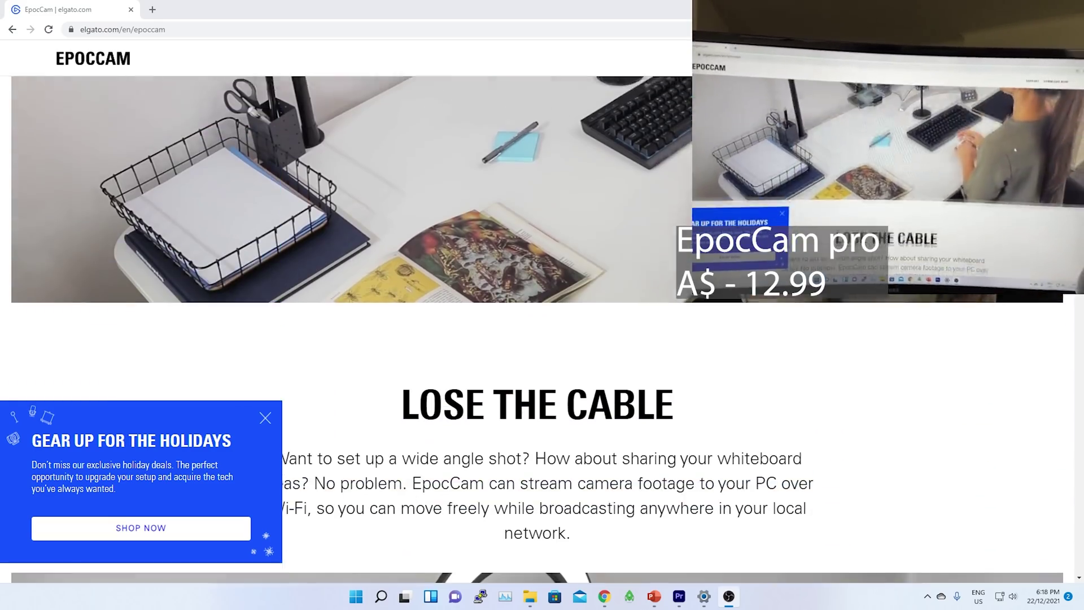
pyautogui.scroll(-10, 542, 311)
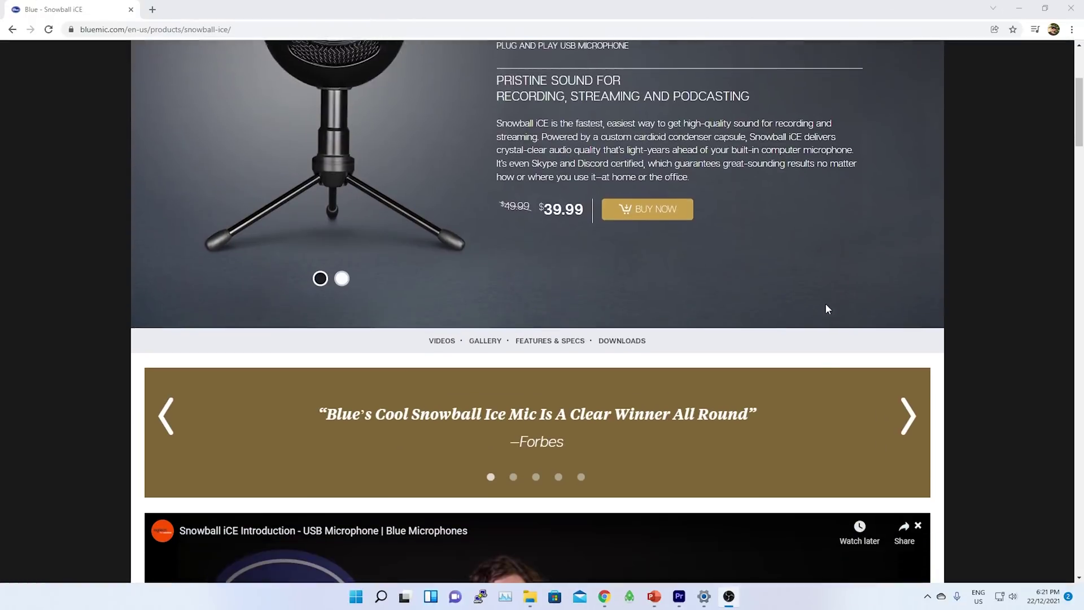
pyautogui.scroll(-4, 825, 303)
pyautogui.scroll(-3, 825, 304)
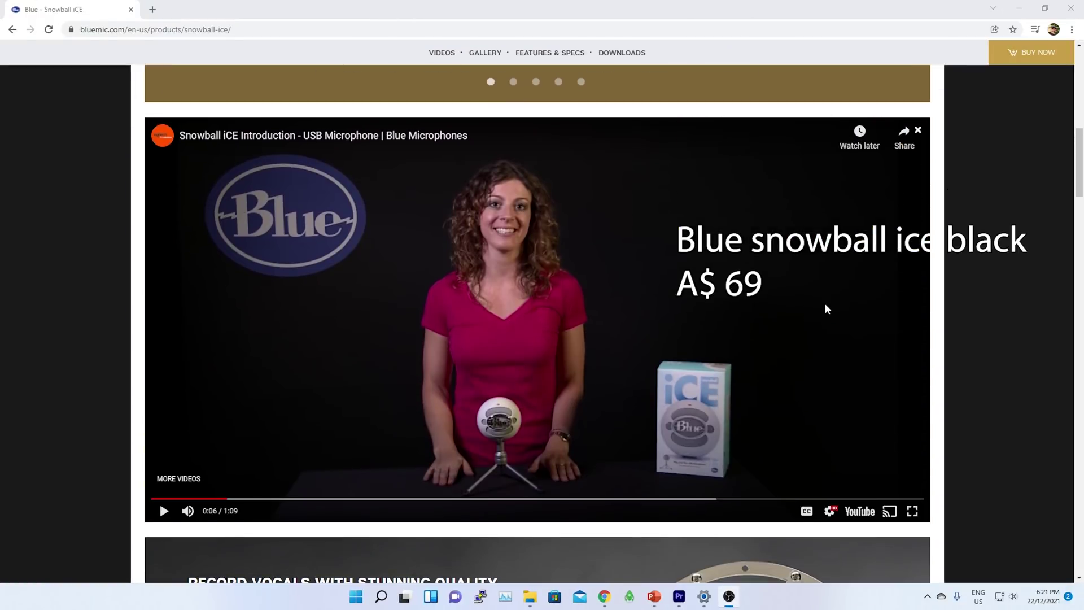
# - Play the Blue Snowball iCE introduction video and scroll further down its product page
pyautogui.click(636, 339)
pyautogui.scroll(-1, 976, 364)
pyautogui.scroll(-1, 979, 367)
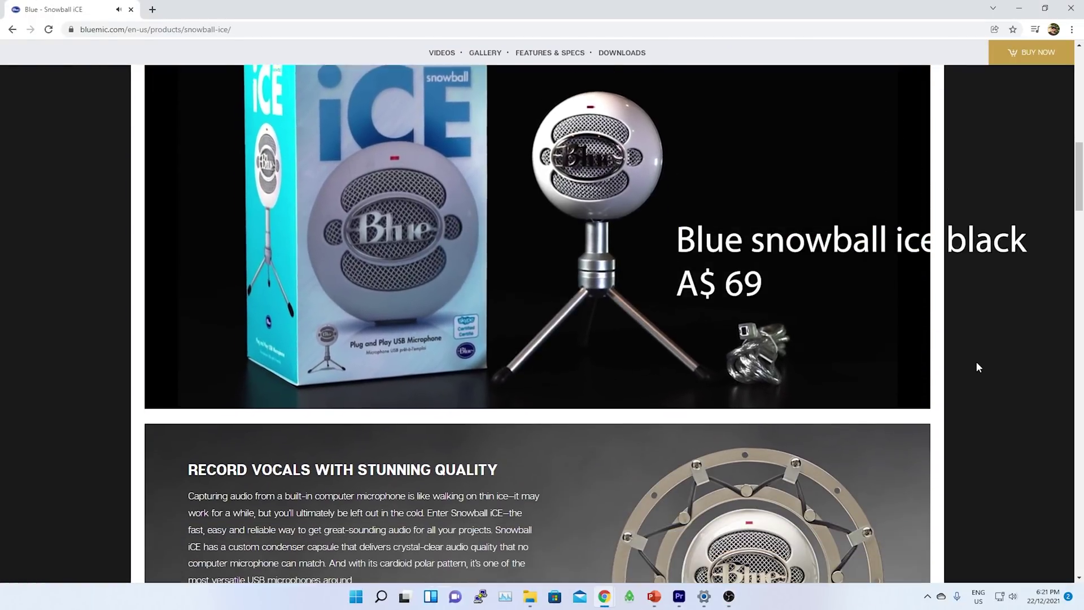
pyautogui.scroll(-3, 975, 364)
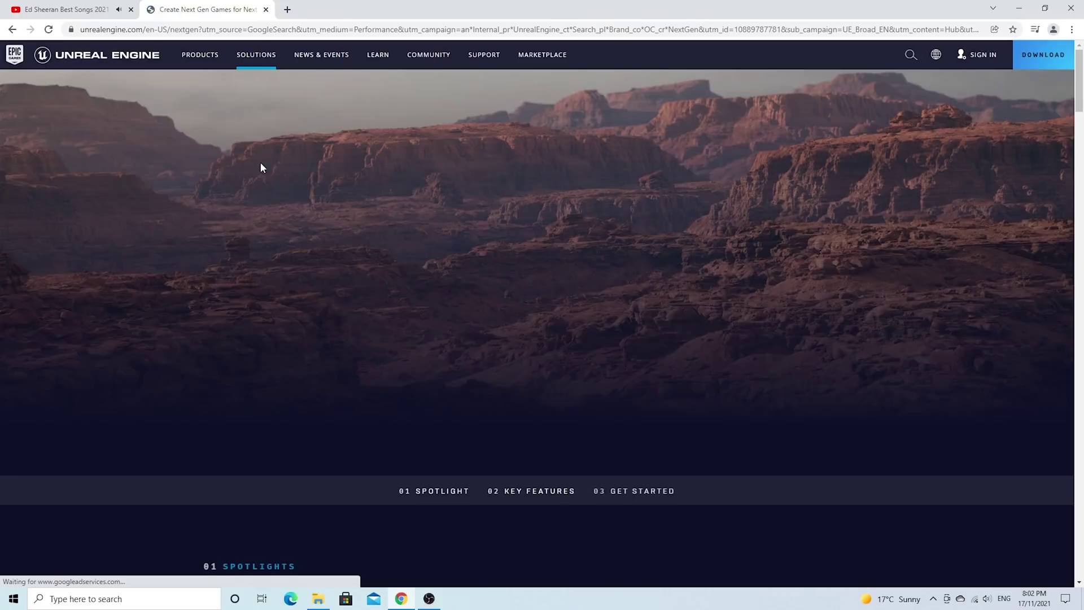
# - Sign up for an Epic Games account, enter the e-mail verification code, and start installing the launcher
pyautogui.click(981, 55)
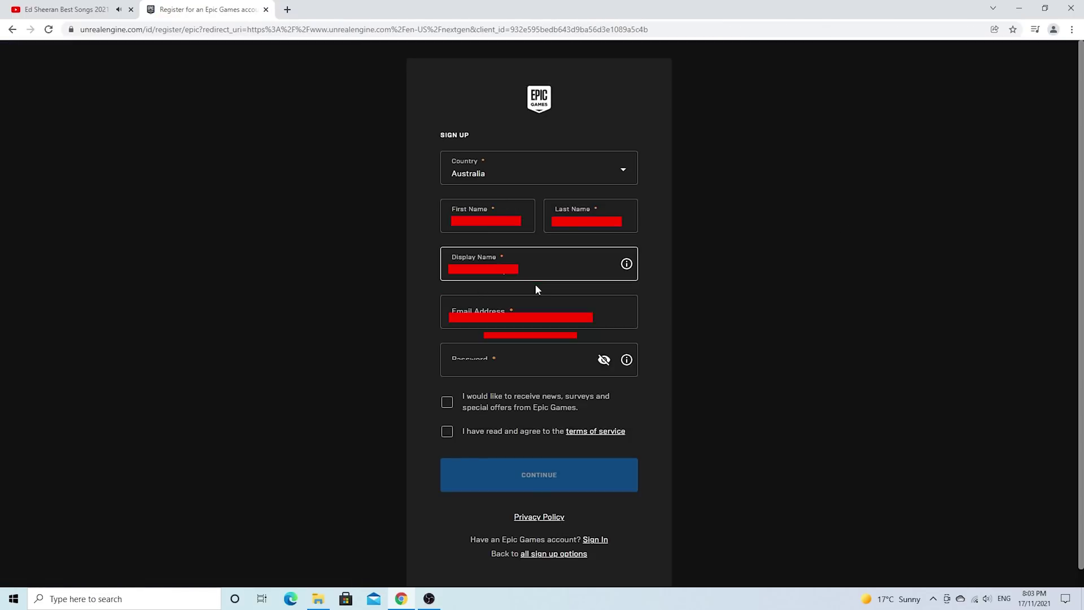
pyautogui.click(499, 321)
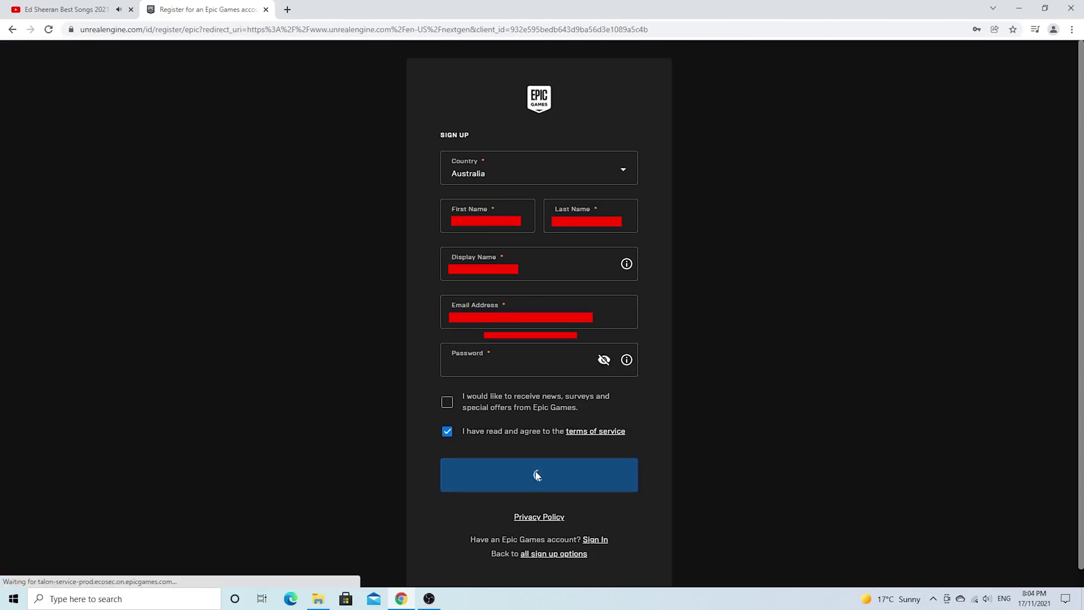
pyautogui.click(563, 386)
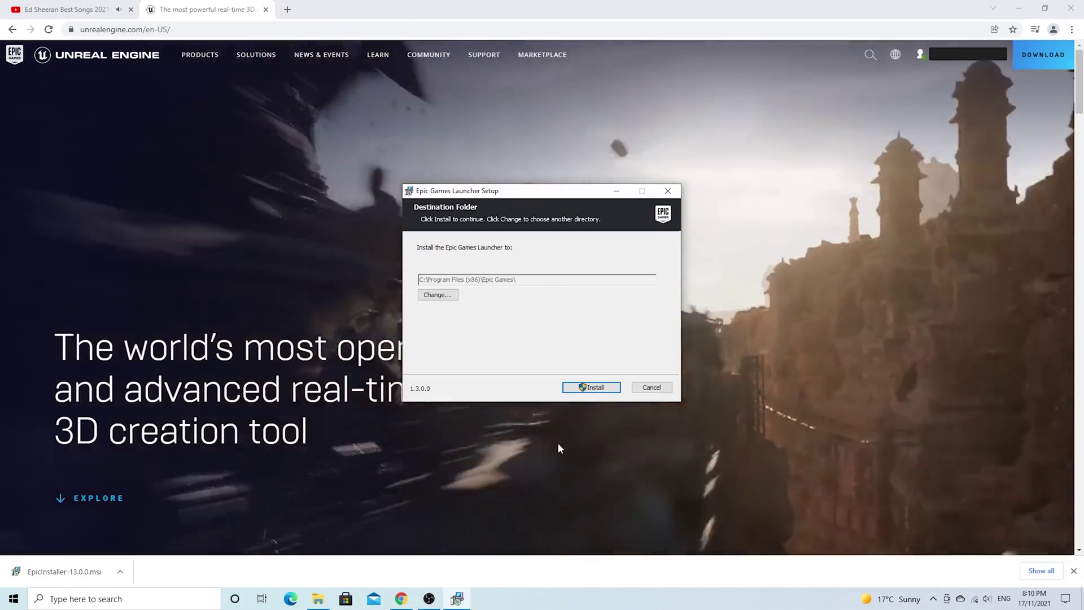
pyautogui.press('Return')
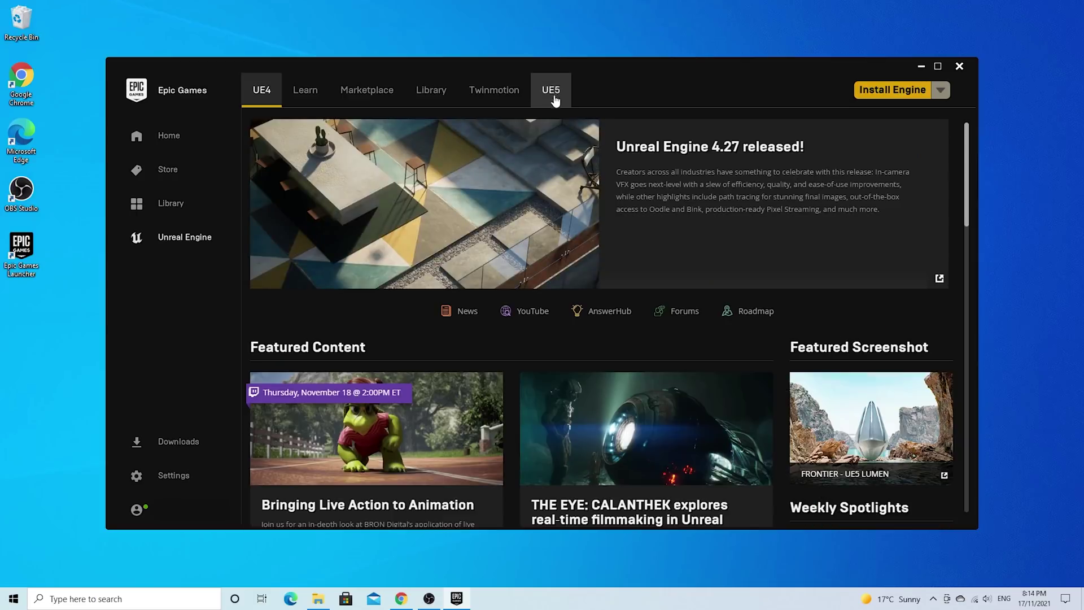
# - Accept the EULA and install Unreal Engine 5.0.0 Early Access 2 at the confirmed location
pyautogui.click(551, 90)
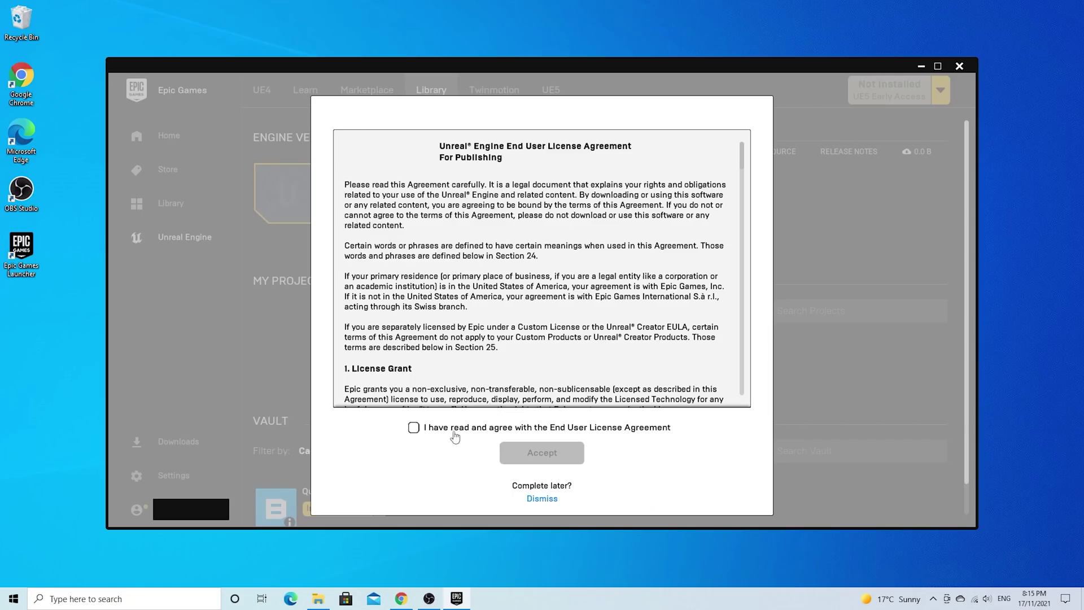
pyautogui.click(455, 435)
pyautogui.click(542, 452)
pyautogui.click(562, 373)
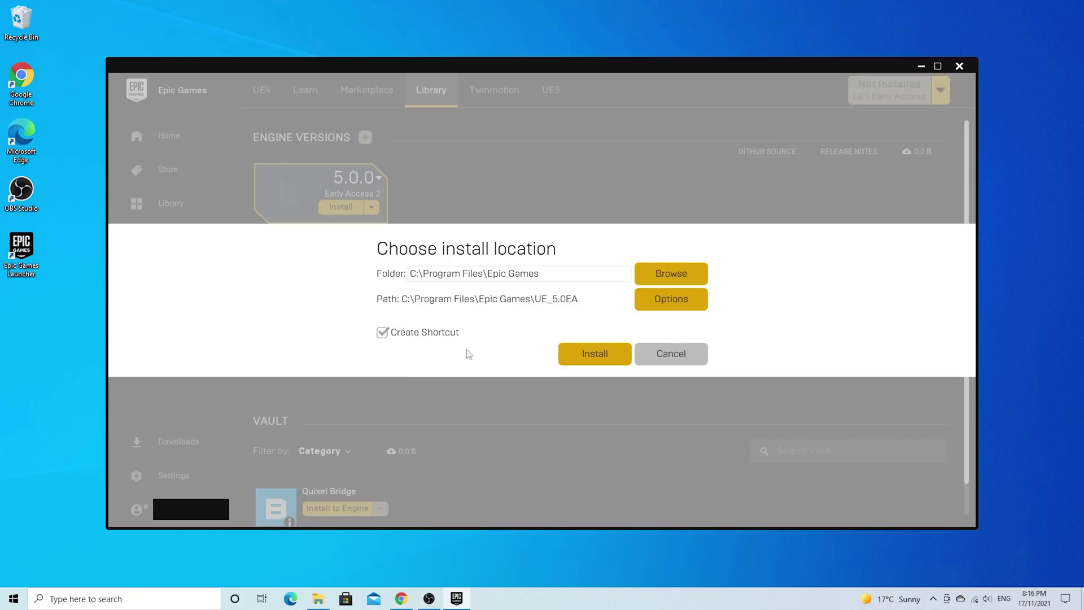
pyautogui.click(560, 354)
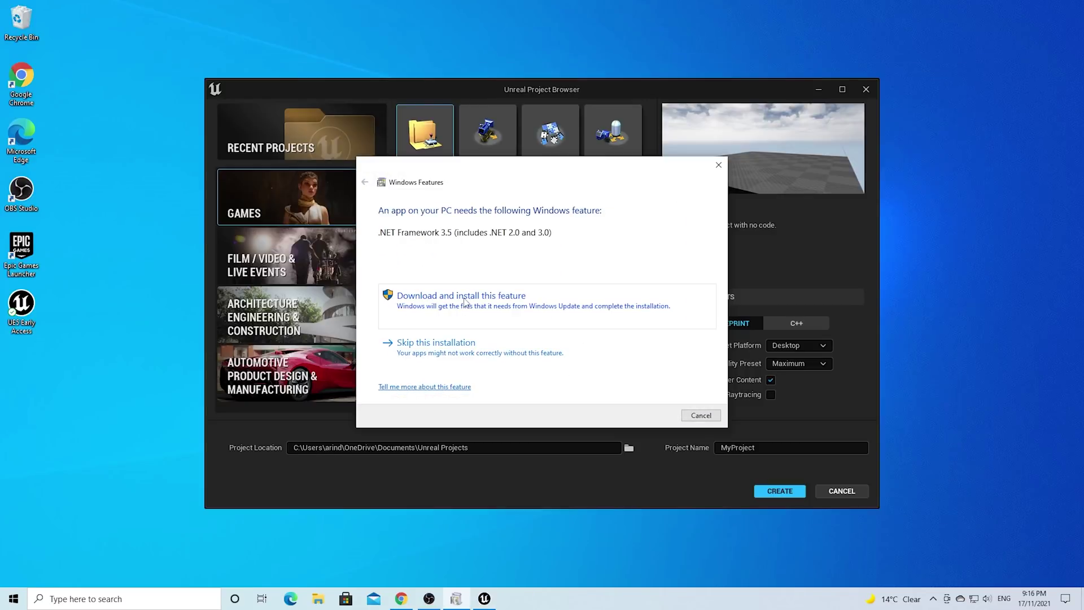
# - Install the required .NET Framework 3.5 feature and launch Unreal Engine 5 Early Access
pyautogui.click(464, 301)
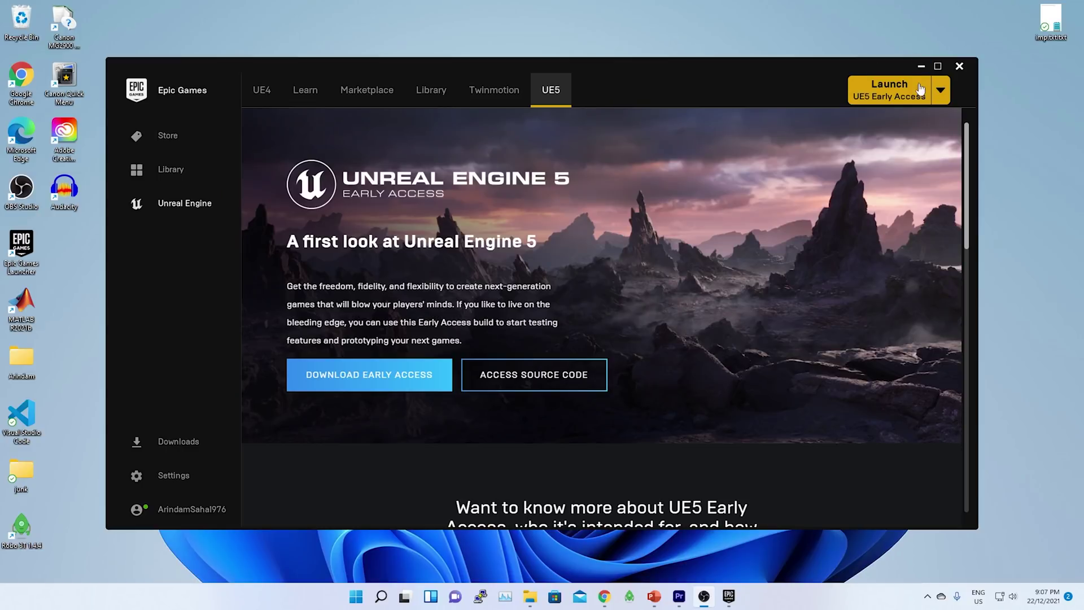
pyautogui.click(889, 92)
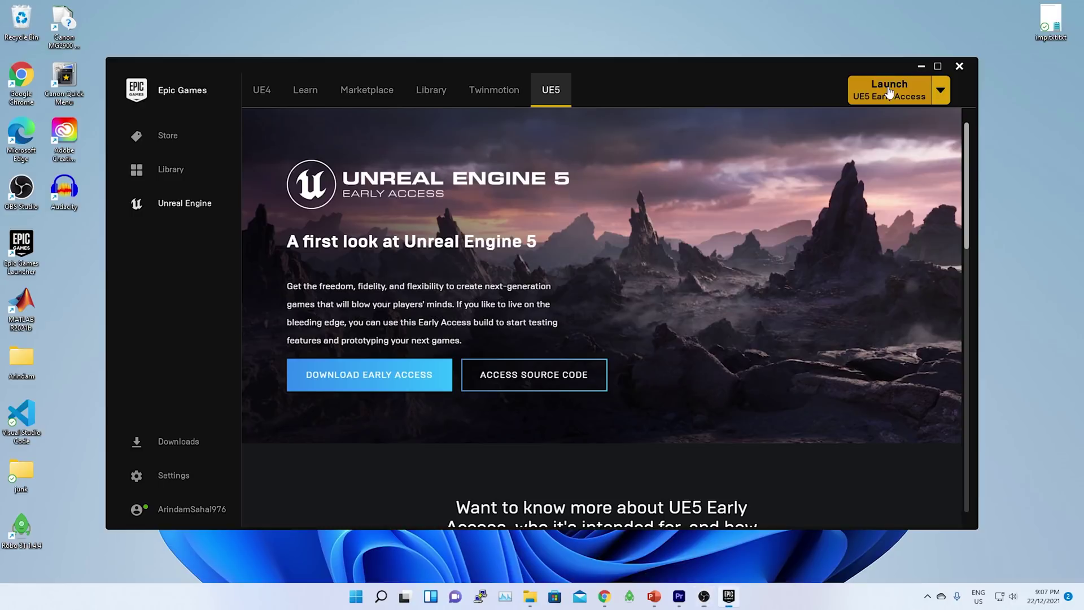
pyautogui.click(889, 91)
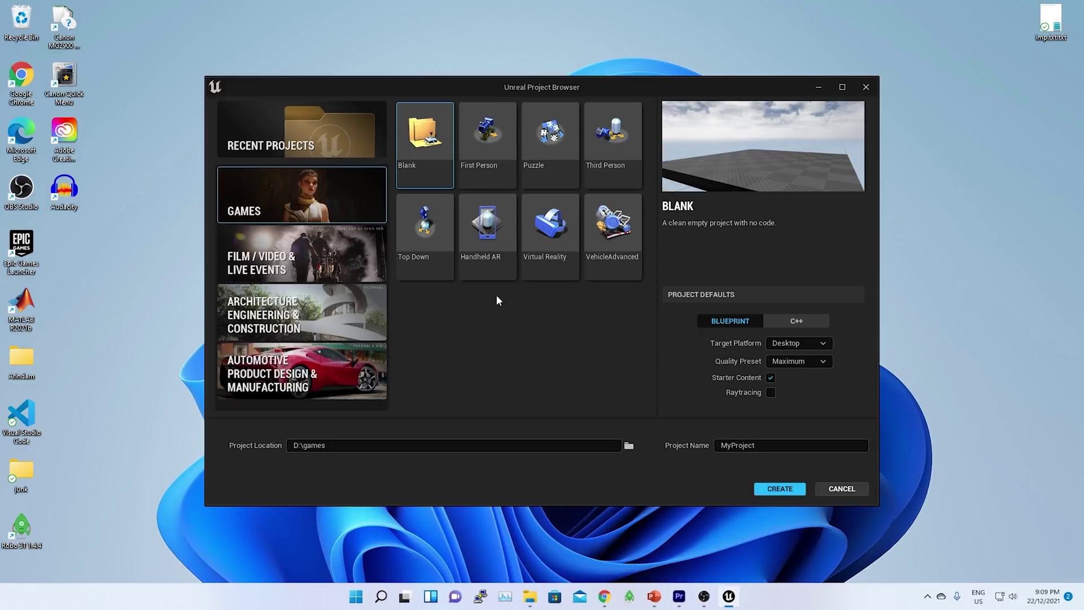
# - Create a Third Person Blueprint project named 'Others' in D:\games
pyautogui.click(612, 142)
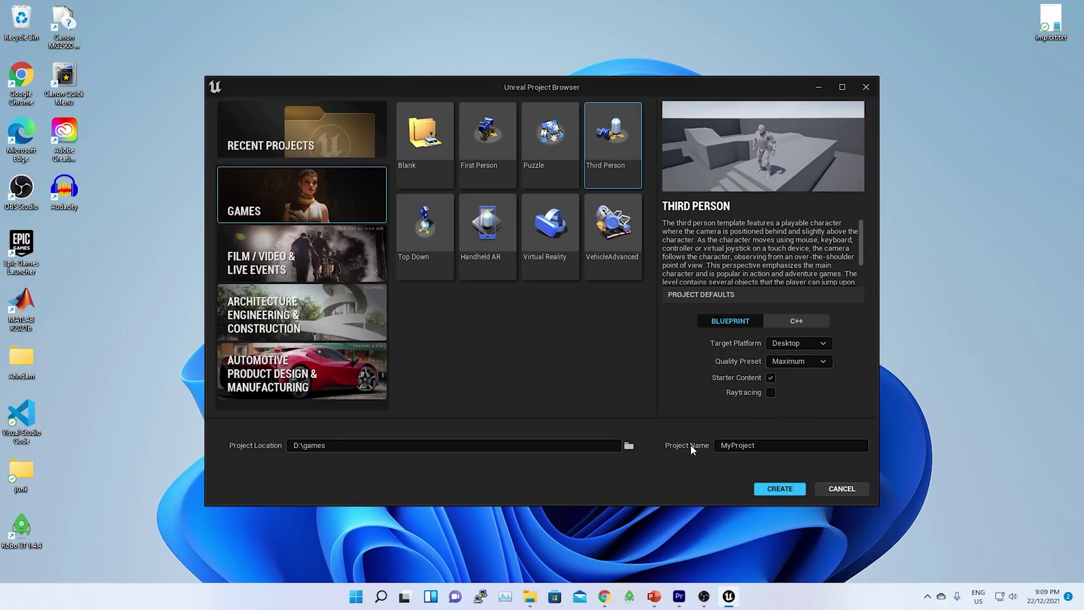
pyautogui.click(734, 446)
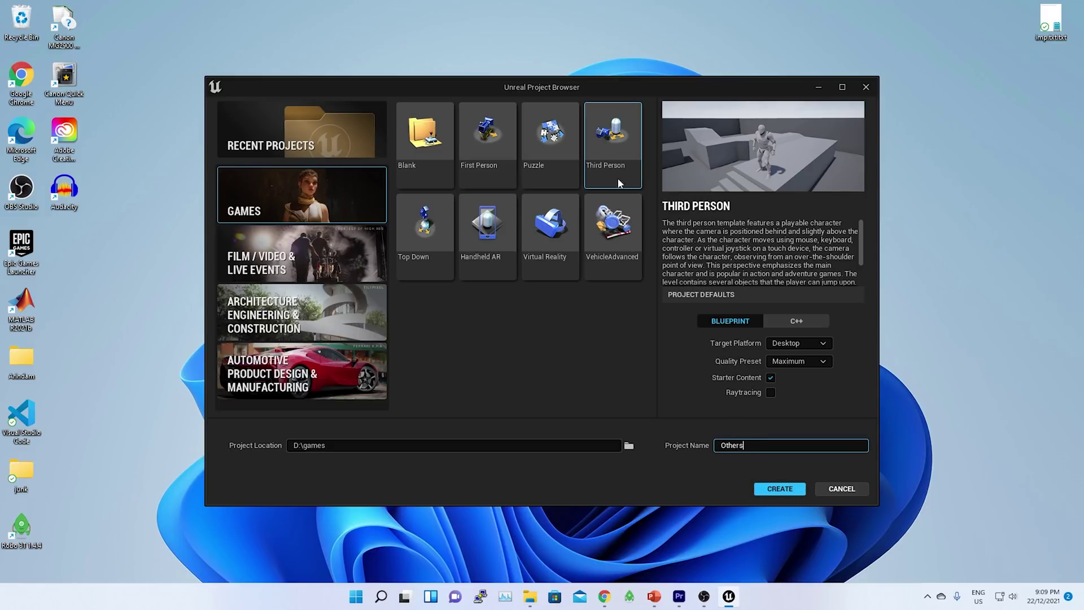
pyautogui.click(780, 488)
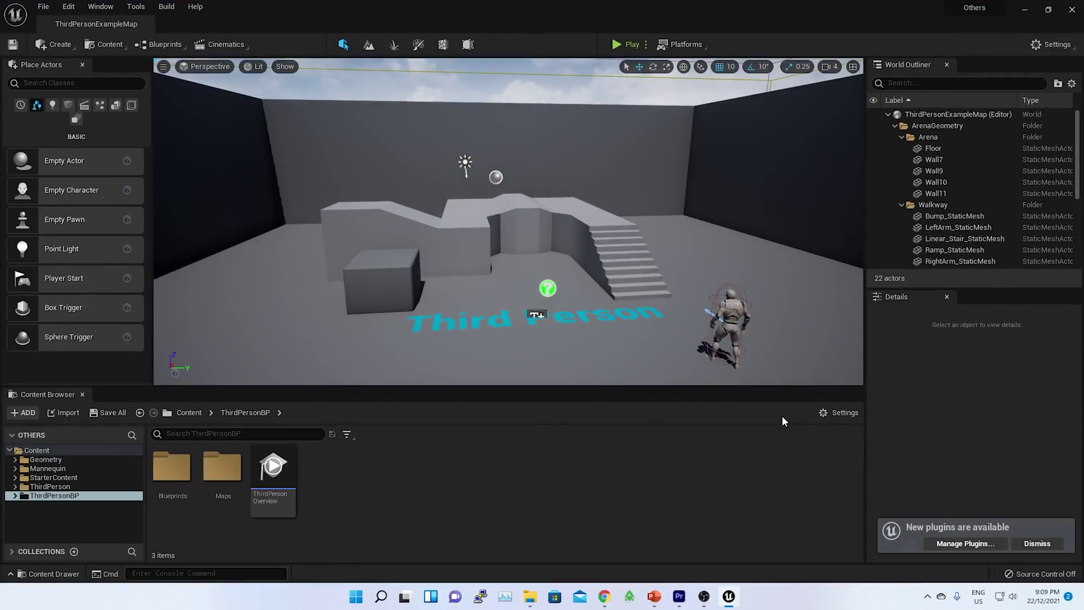
# - Enlarge the level view and select the mannequin, staircase, walkway blocks and Wall10, Wall7, Wall11
pyautogui.moveTo(653, 388); pyautogui.dragTo(654, 415)
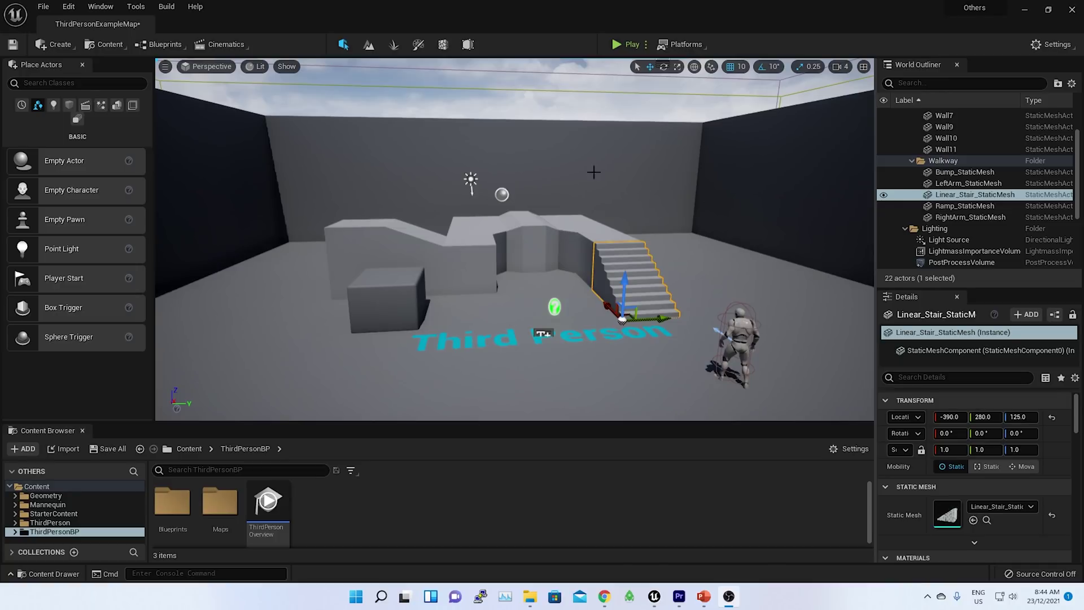
pyautogui.moveTo(659, 265); pyautogui.dragTo(690, 261, button='right')
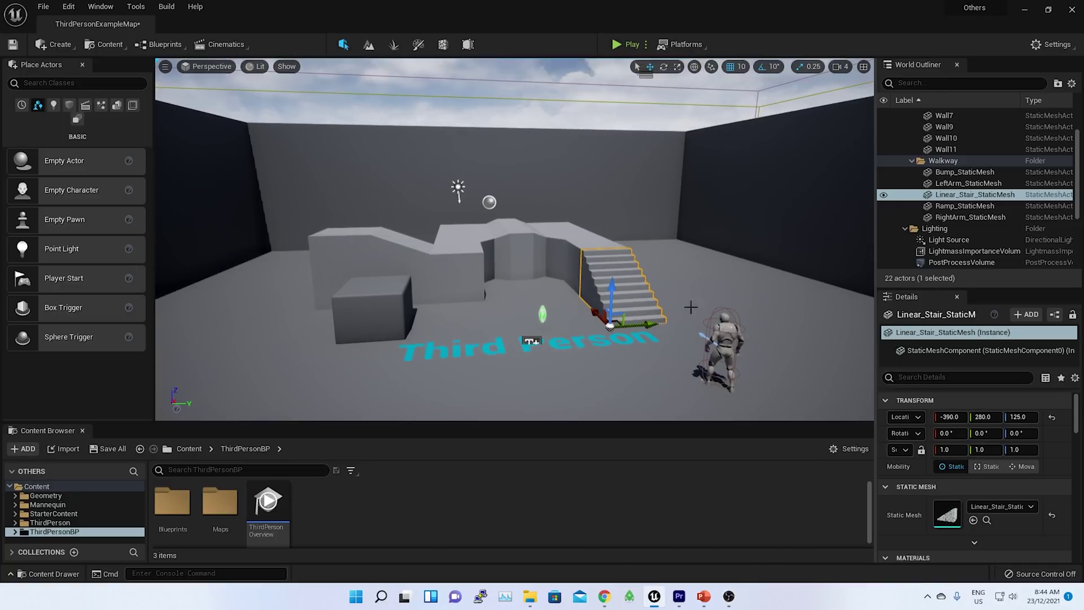
pyautogui.click(722, 334)
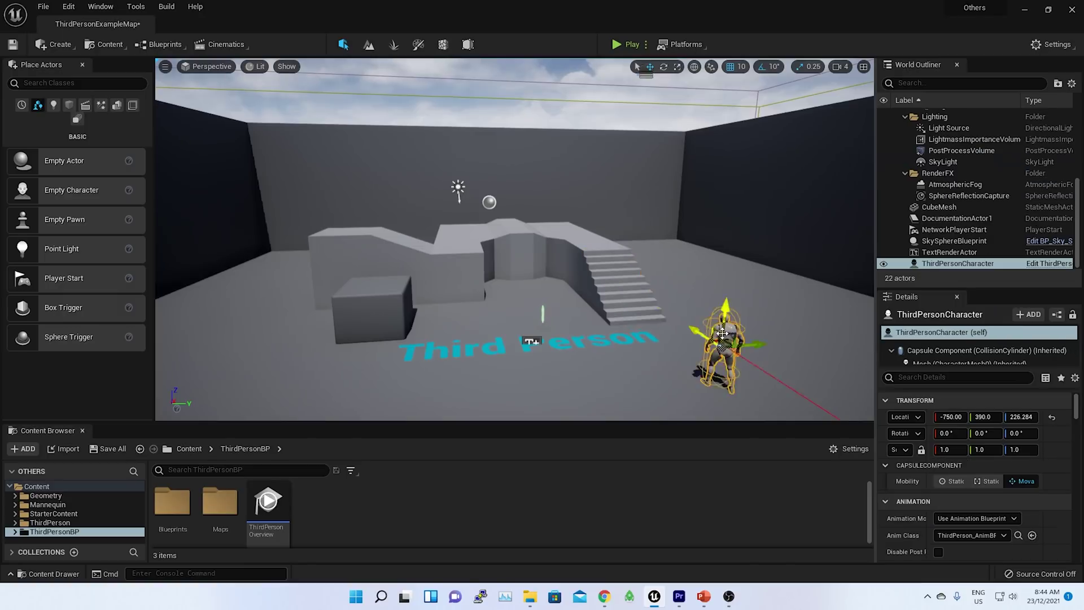
pyautogui.click(597, 278)
pyautogui.click(515, 252)
pyautogui.click(508, 255)
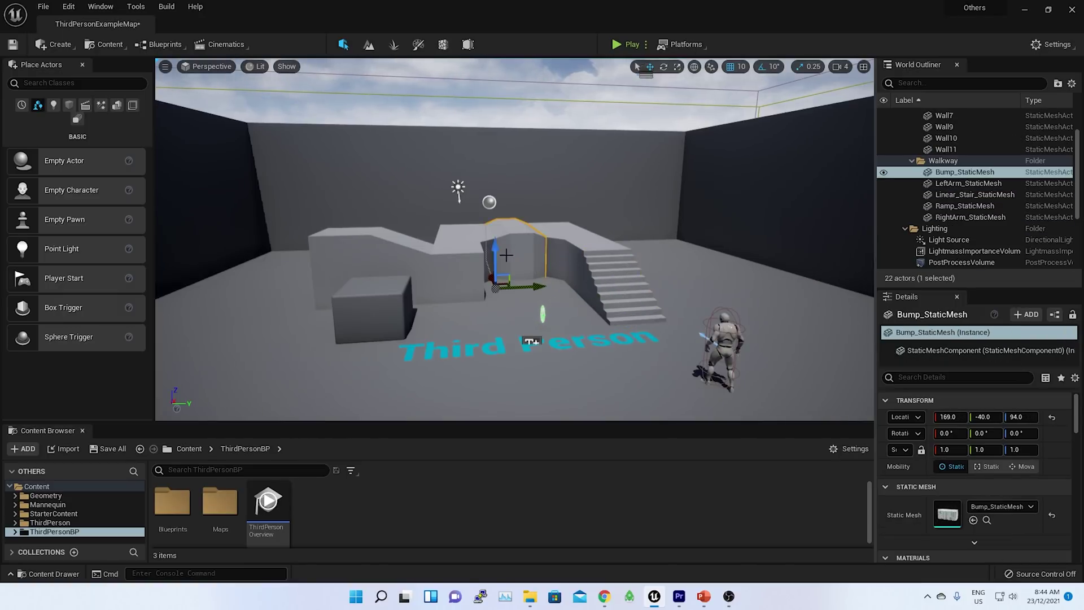
pyautogui.click(448, 265)
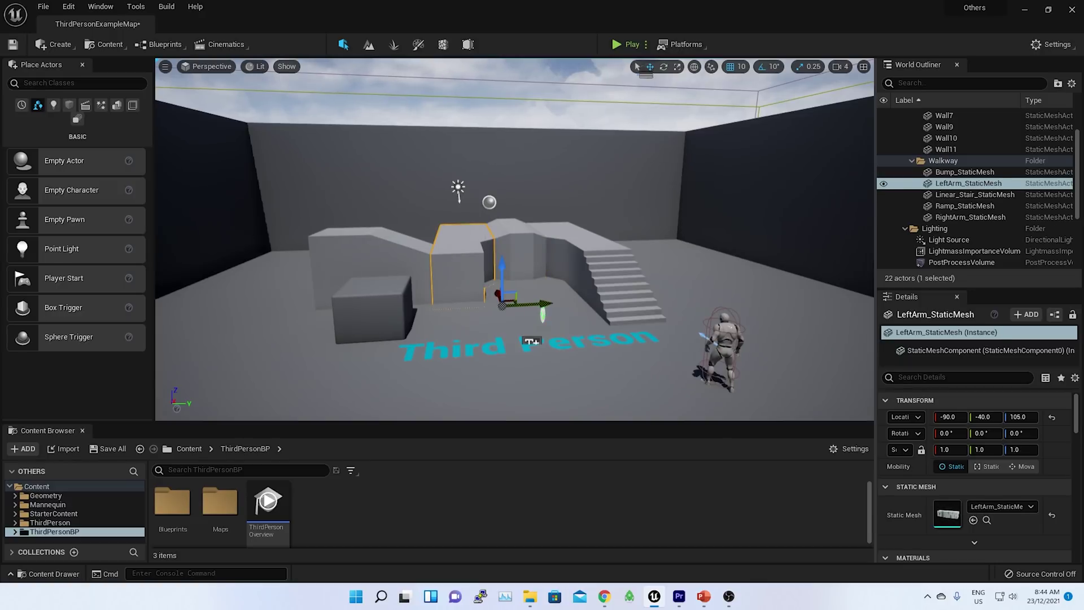
pyautogui.click(280, 207)
pyautogui.click(407, 196)
pyautogui.click(715, 192)
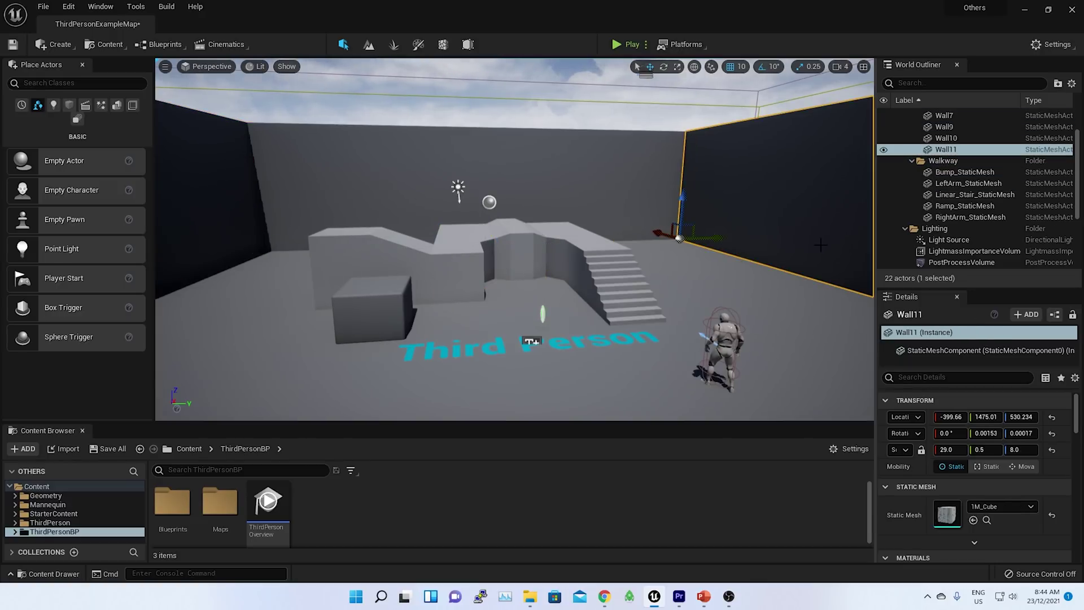
# - In the World Outliner, select the arena Floor and Wall7, Wall9, Wall10 and Wall11
pyautogui.scroll(3, 968, 198)
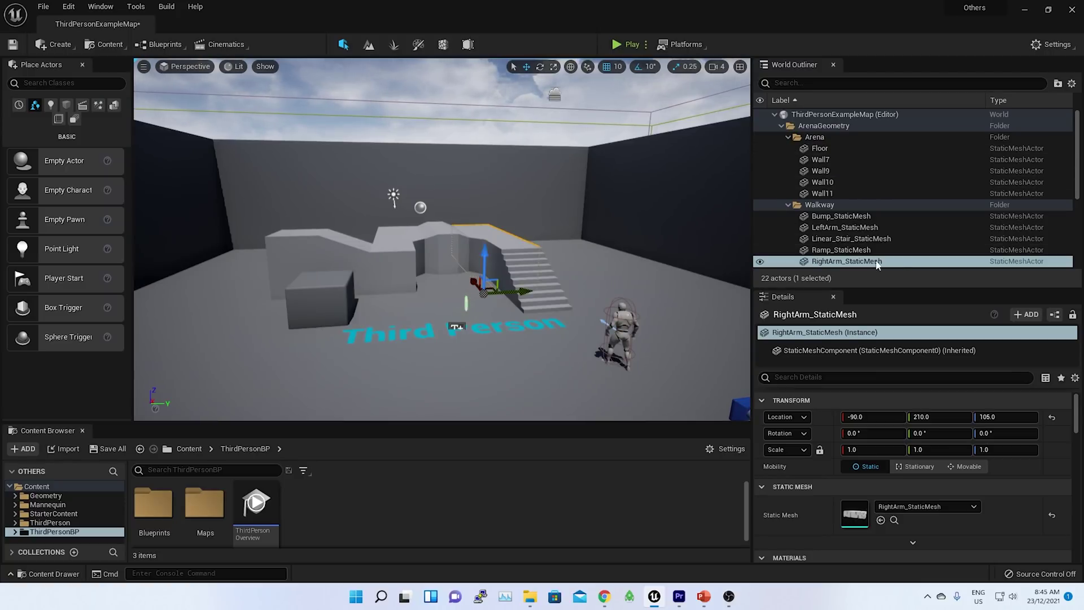
pyautogui.click(845, 151)
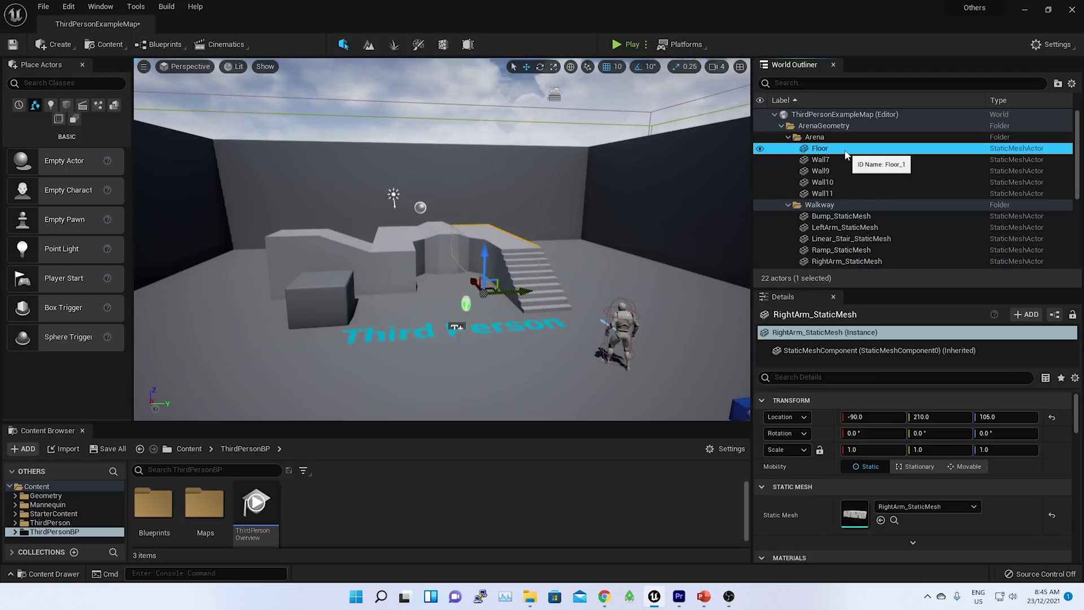
pyautogui.click(842, 161)
pyautogui.click(841, 172)
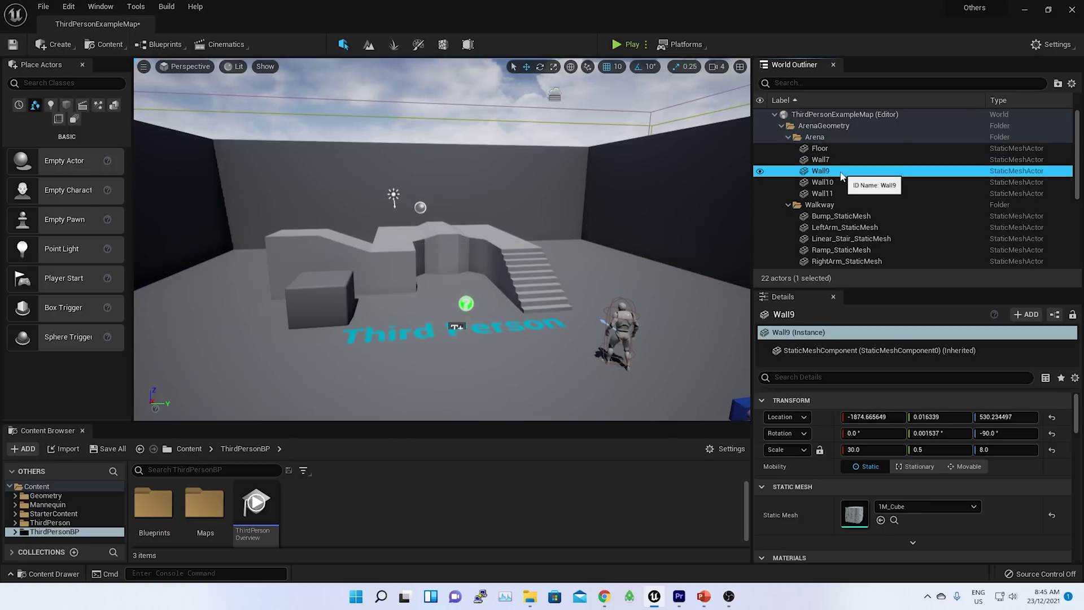
pyautogui.click(841, 184)
pyautogui.click(841, 195)
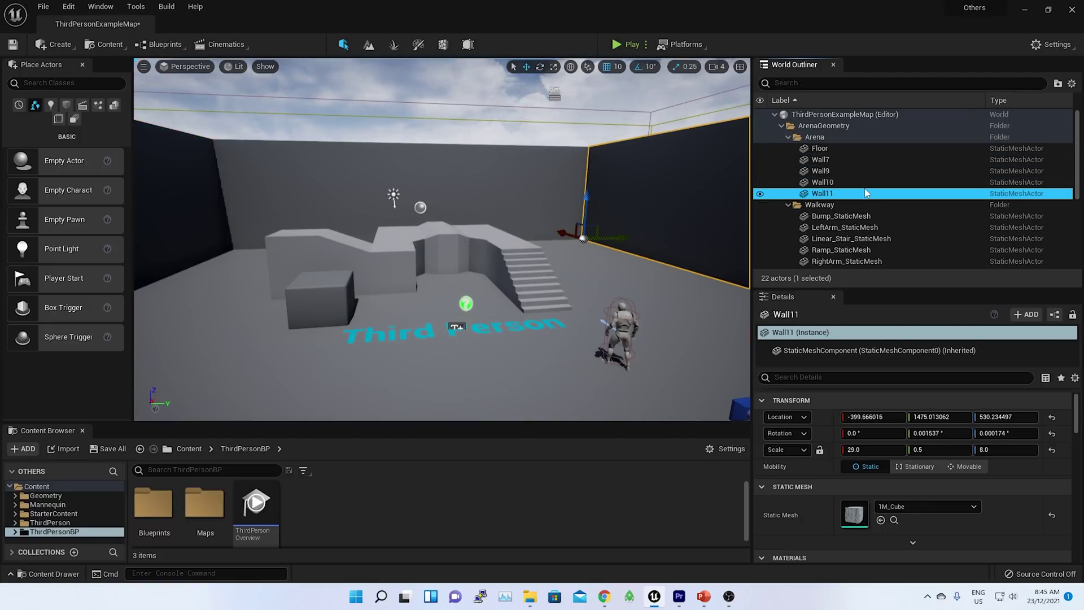
# - Move the grey CubeMesh block and rotate it to roughly 65.4°, 37.2° and 16.0°
pyautogui.scroll(-4, 866, 193)
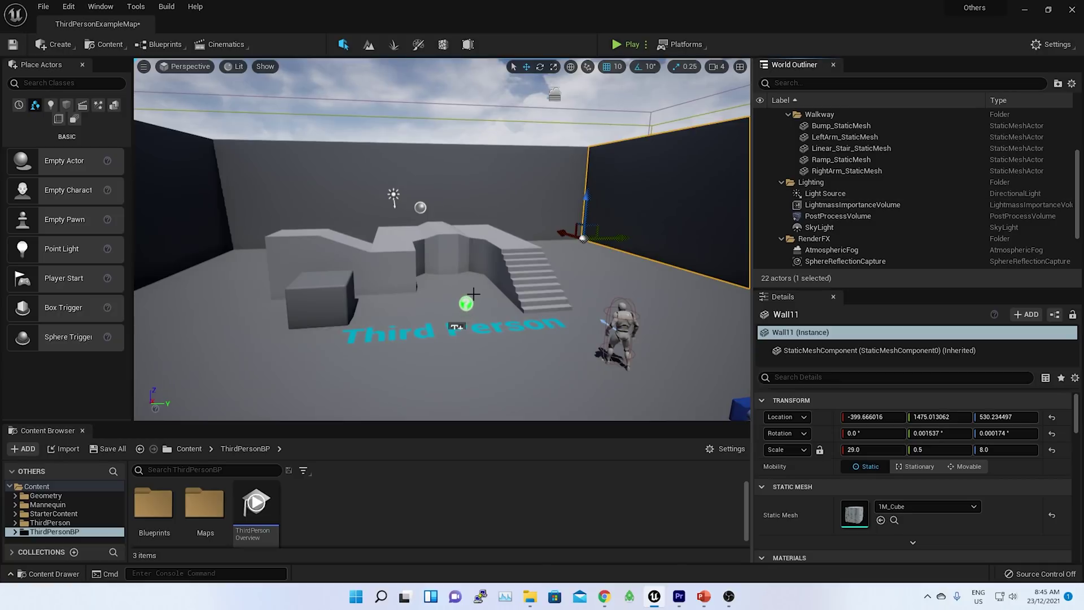
pyautogui.click(344, 286)
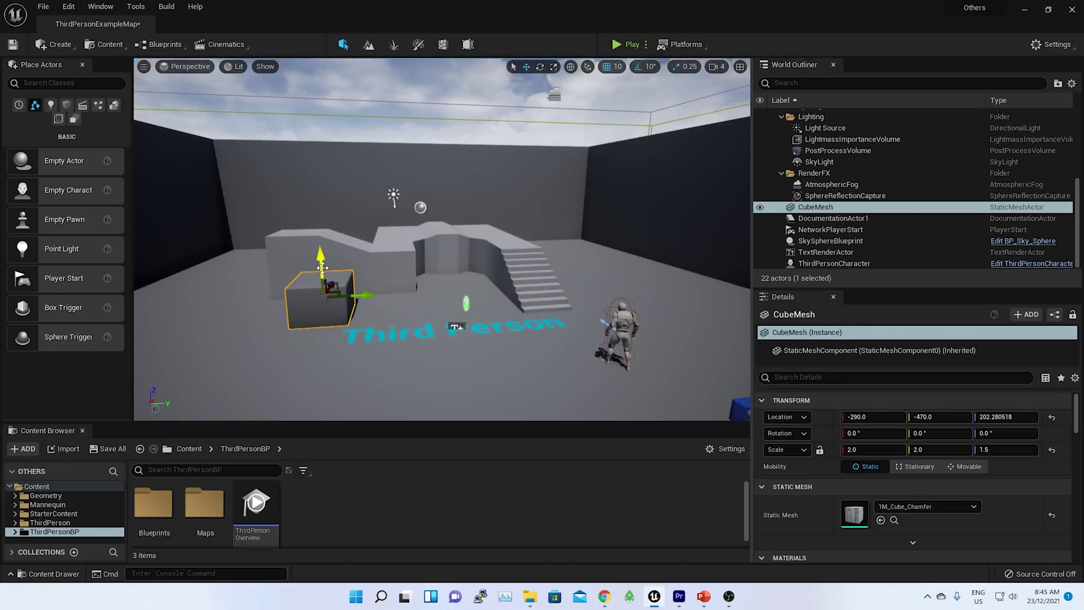
pyautogui.moveTo(332, 284)
pyautogui.mouseDown()
pyautogui.moveTo(319, 207)
pyautogui.moveTo(318, 270)
pyautogui.moveTo(368, 296)
pyautogui.moveTo(348, 294)
pyautogui.mouseUp()
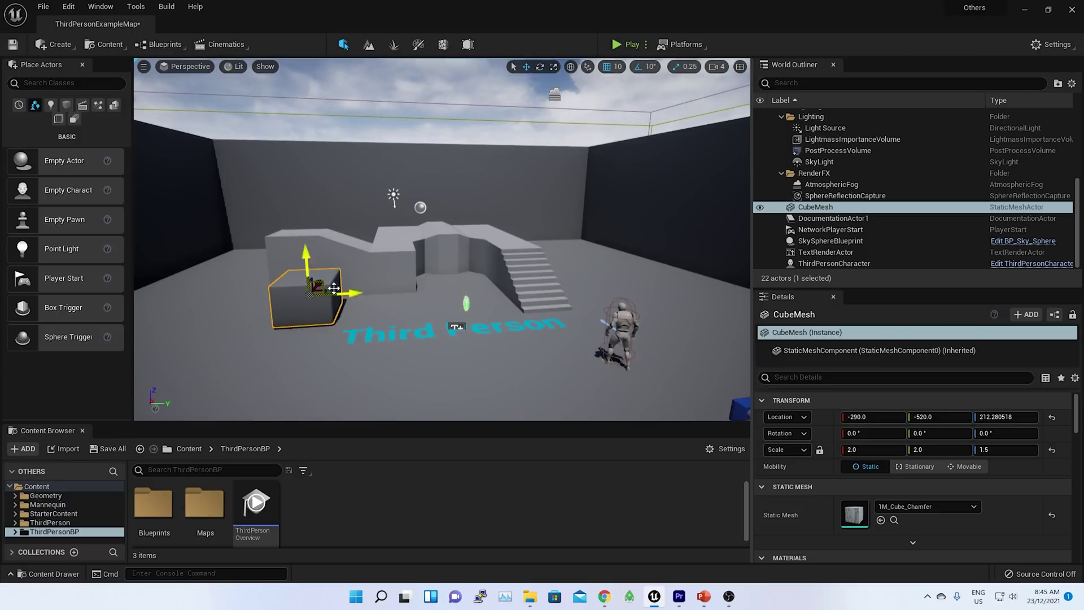
pyautogui.click(540, 67)
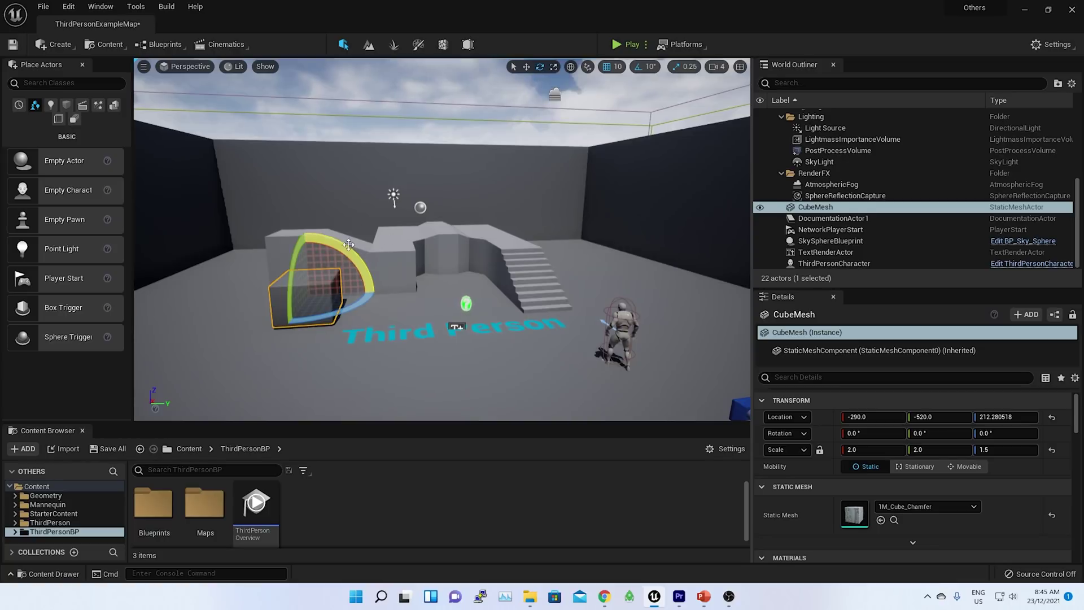
pyautogui.moveTo(333, 243); pyautogui.dragTo(362, 255)
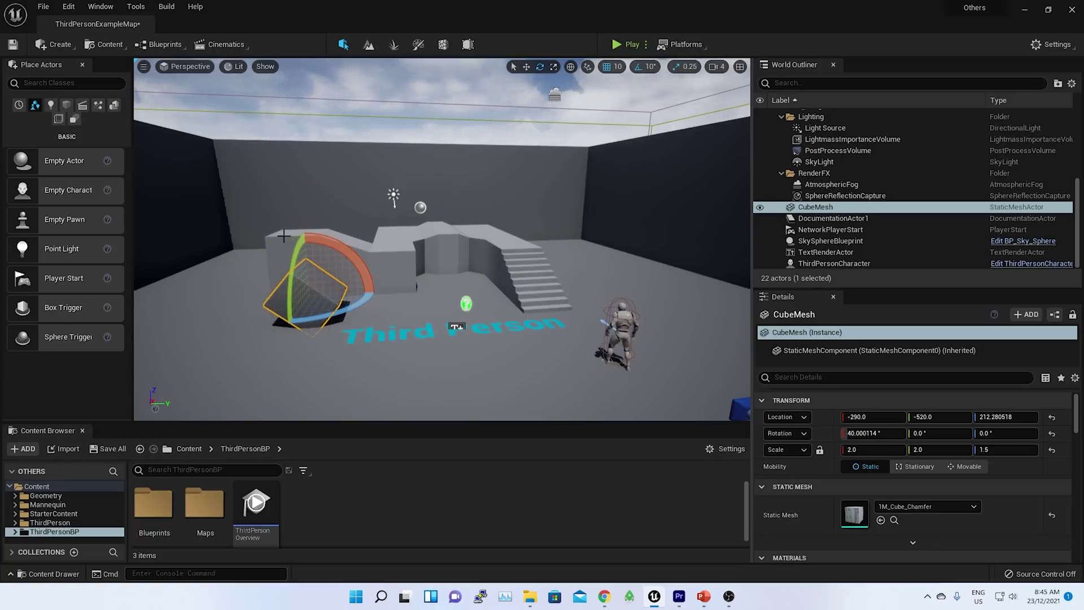
pyautogui.moveTo(295, 253); pyautogui.dragTo(339, 244)
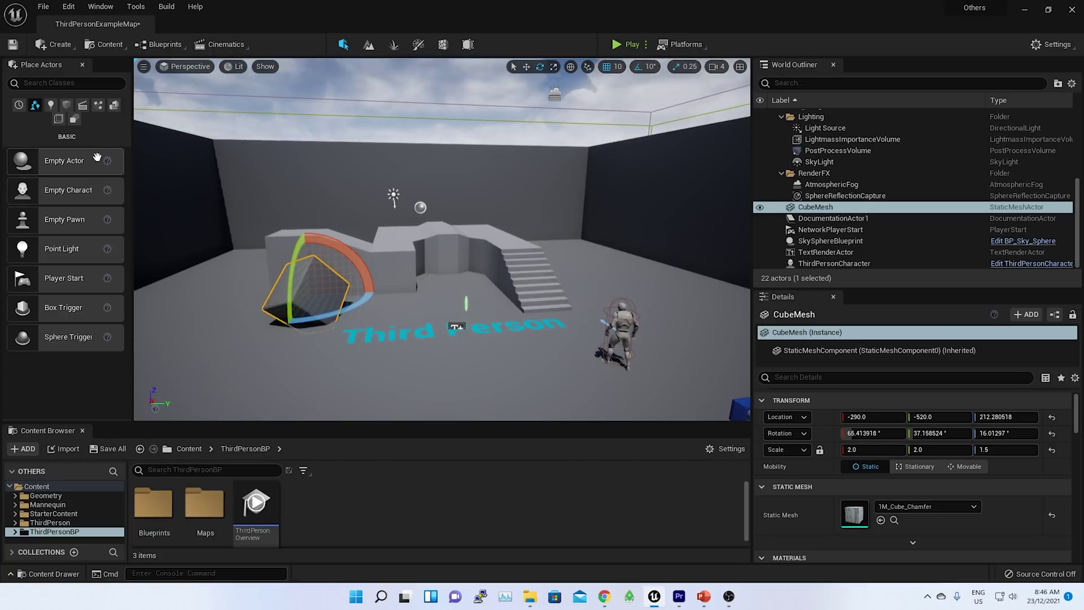
pyautogui.click(67, 106)
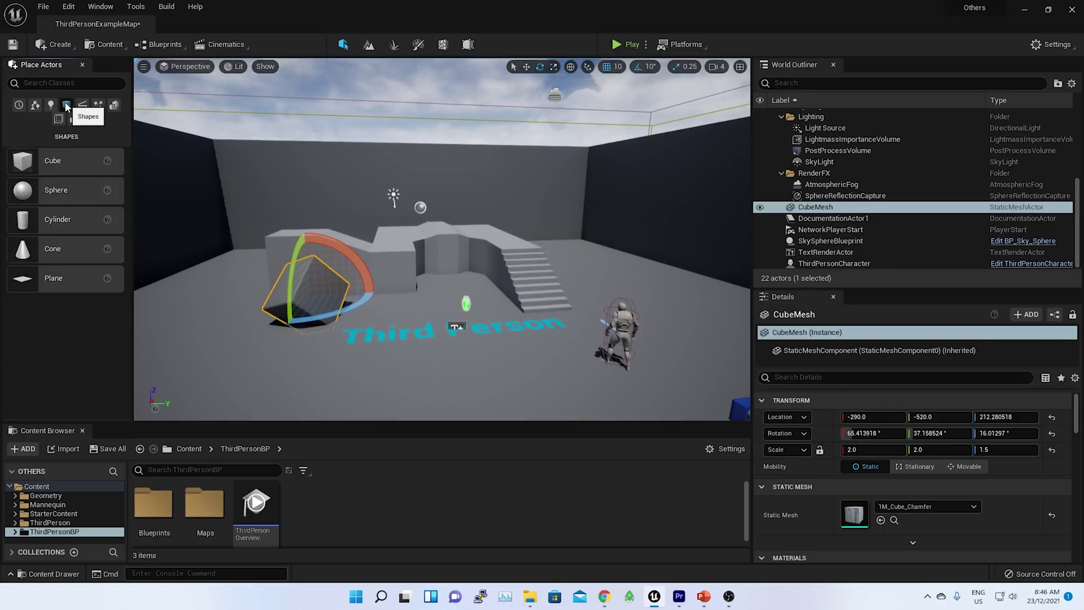
# - Place two red cubes, lift Cube2 300 units up beside the mannequin, then play-test the level
pyautogui.moveTo(63, 169); pyautogui.dragTo(511, 322)
pyautogui.moveTo(59, 161); pyautogui.dragTo(398, 339)
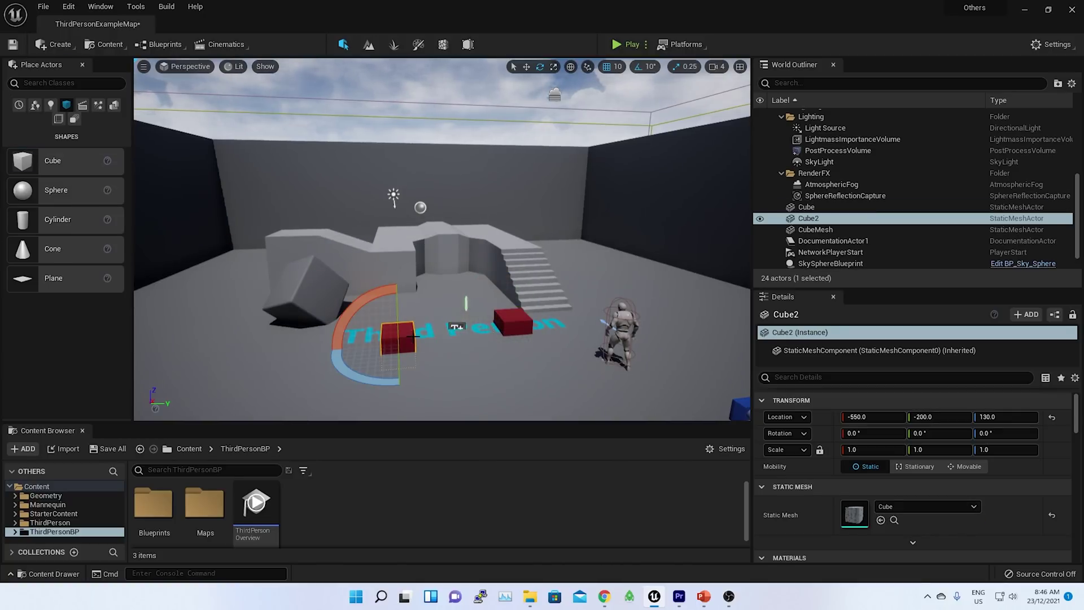
pyautogui.click(527, 67)
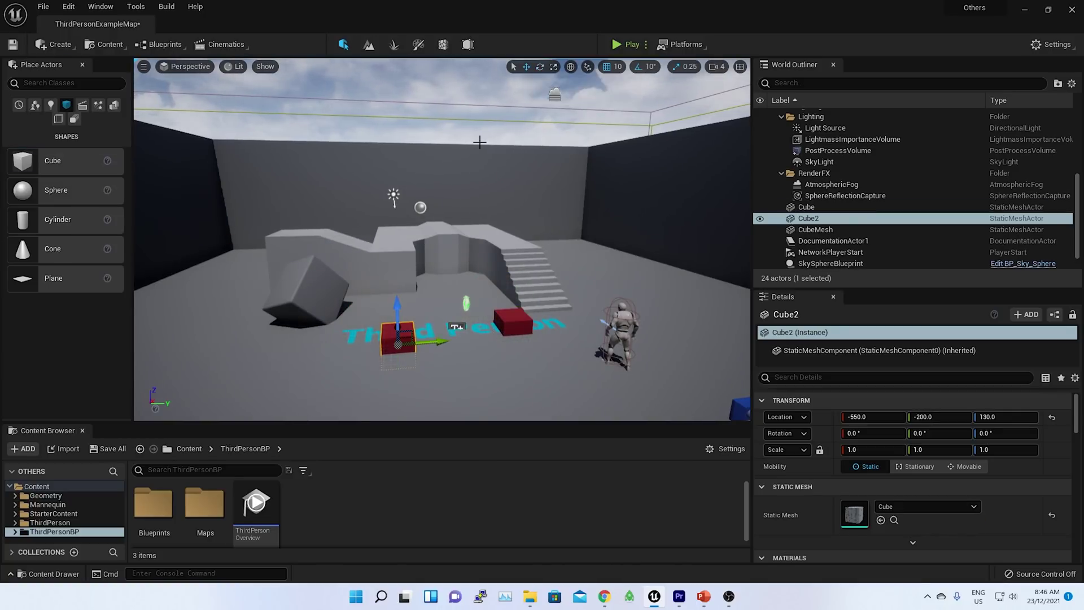
pyautogui.moveTo(404, 322); pyautogui.dragTo(650, 264)
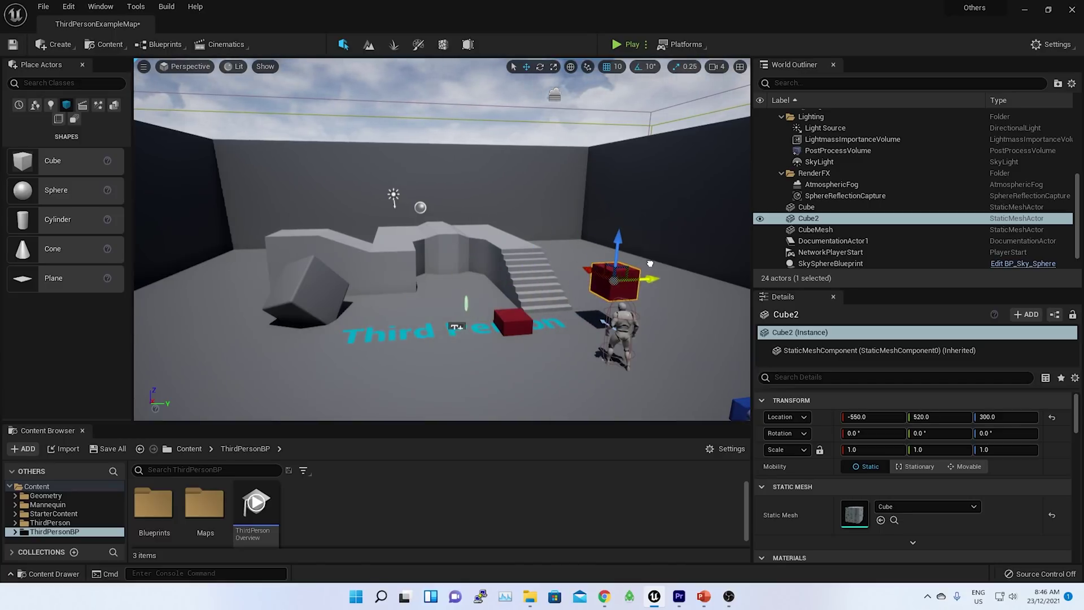
pyautogui.doubleClick(808, 218)
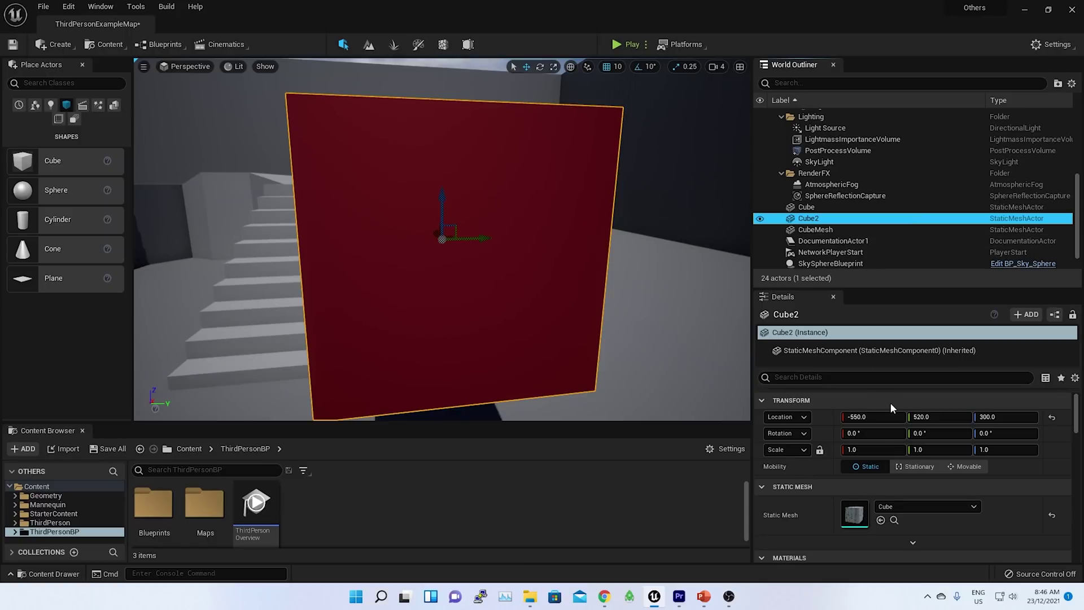
pyautogui.scroll(-1, 846, 418)
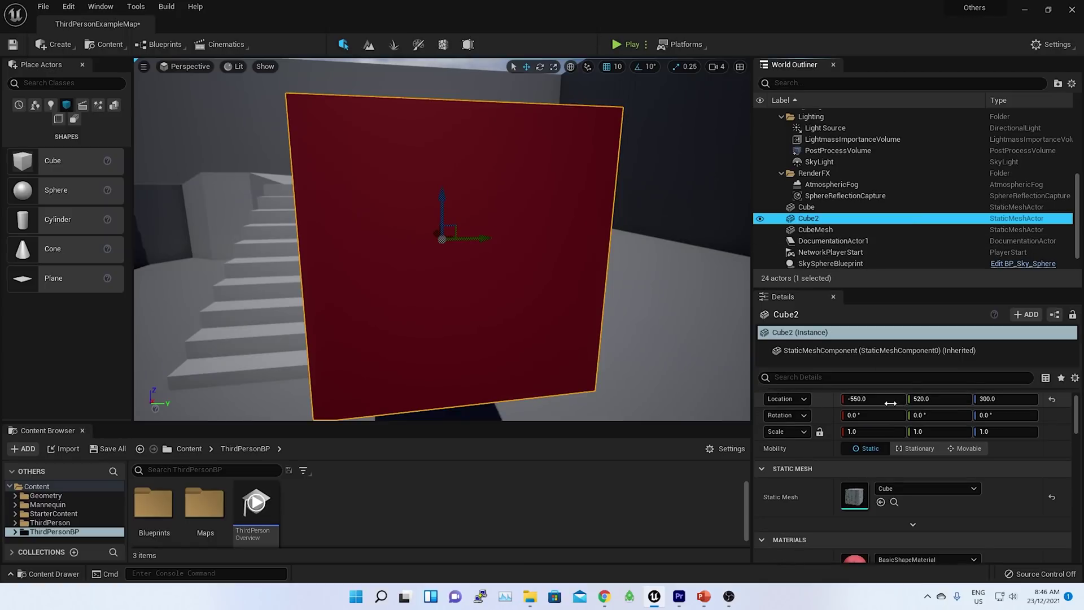
pyautogui.scroll(1, 791, 423)
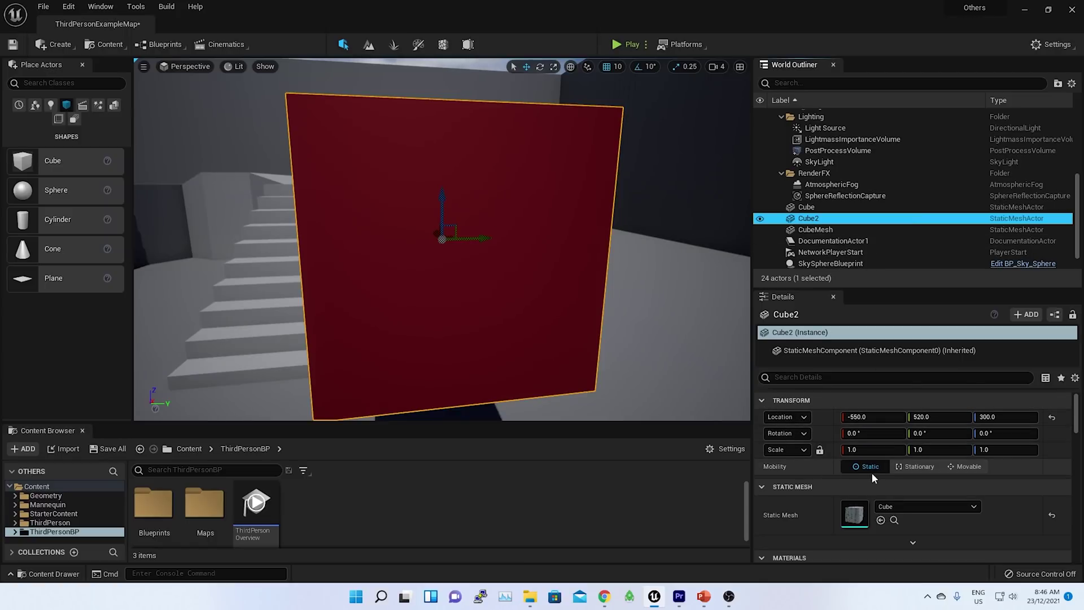
pyautogui.scroll(-4, 871, 474)
pyautogui.scroll(-2, 814, 466)
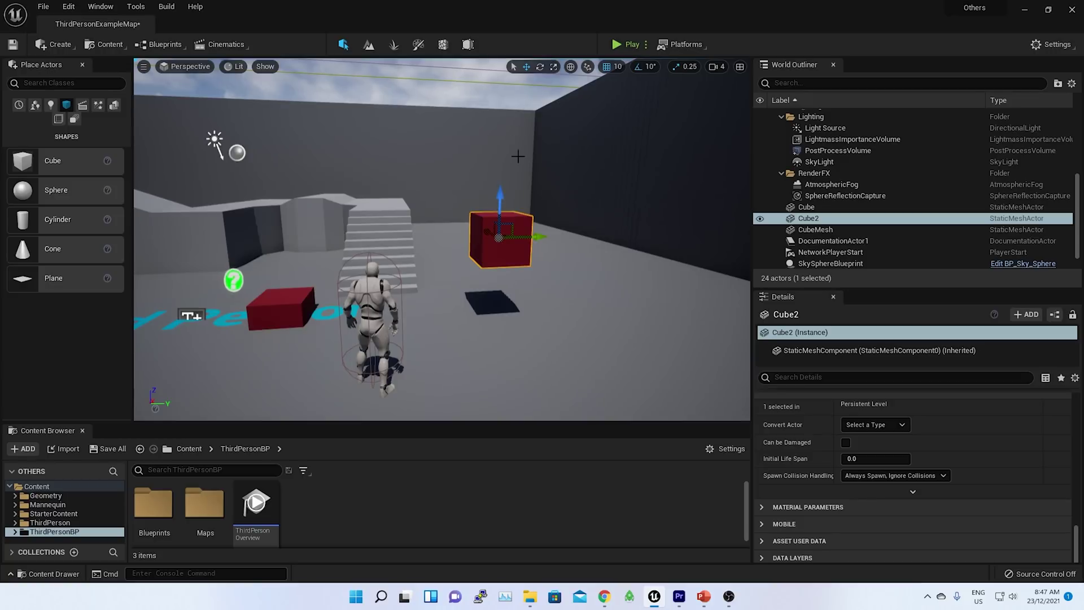
pyautogui.click(628, 49)
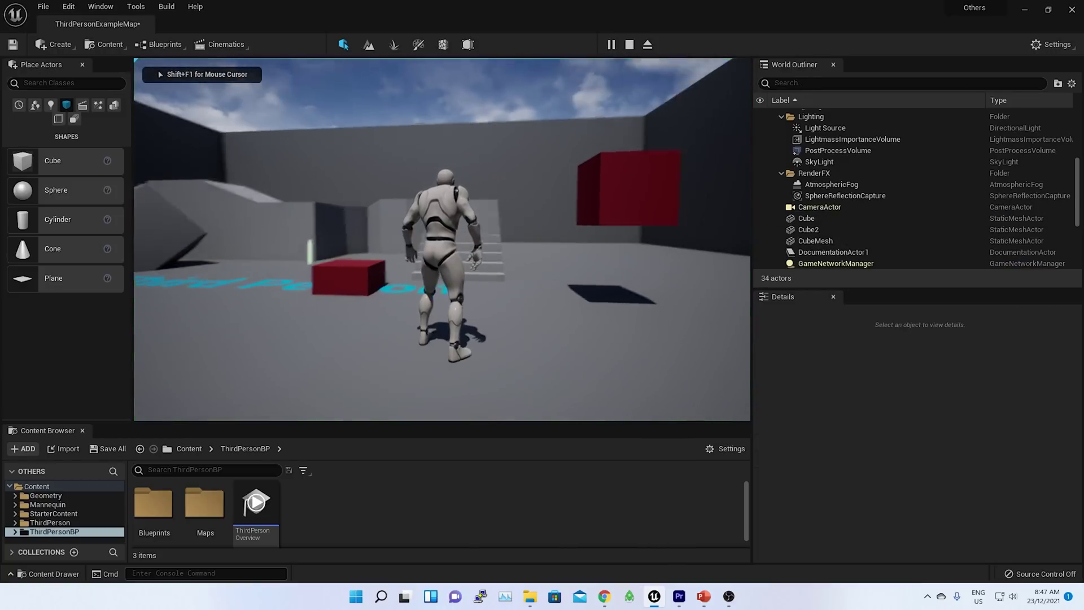
# - Run the mannequin forward, left and back around the stairs and red block
pyautogui.press('w')
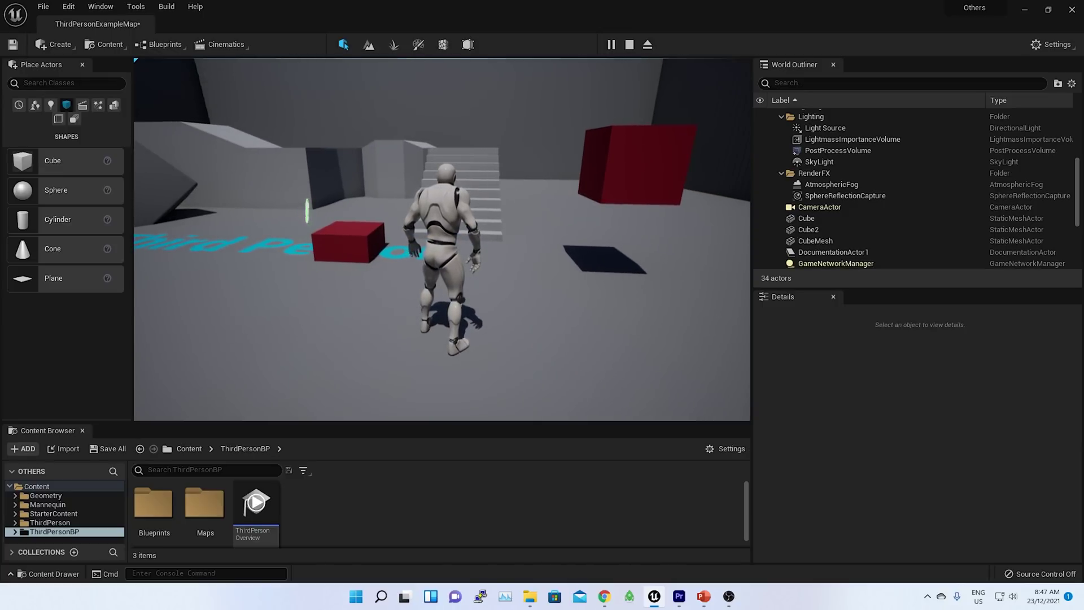
pyautogui.press('w')
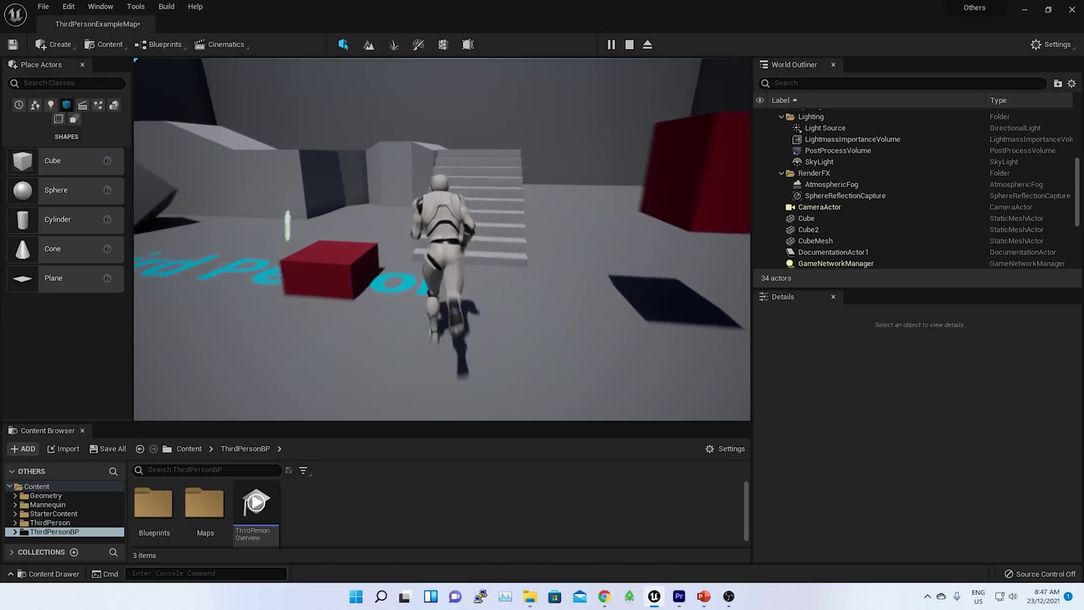
pyautogui.press('a')
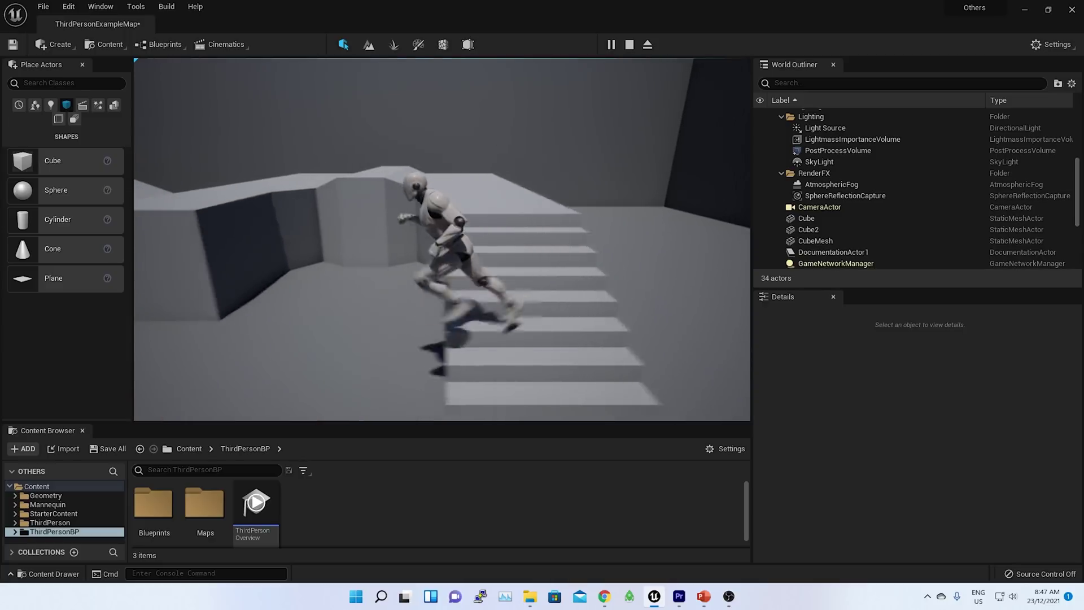
pyautogui.press('w')
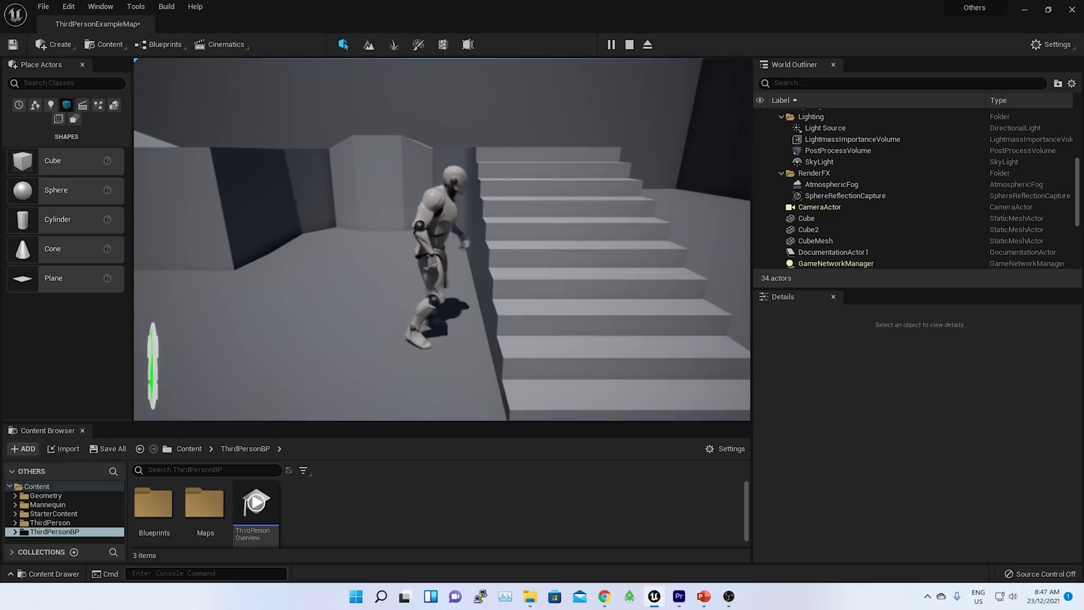
pyautogui.press('s')
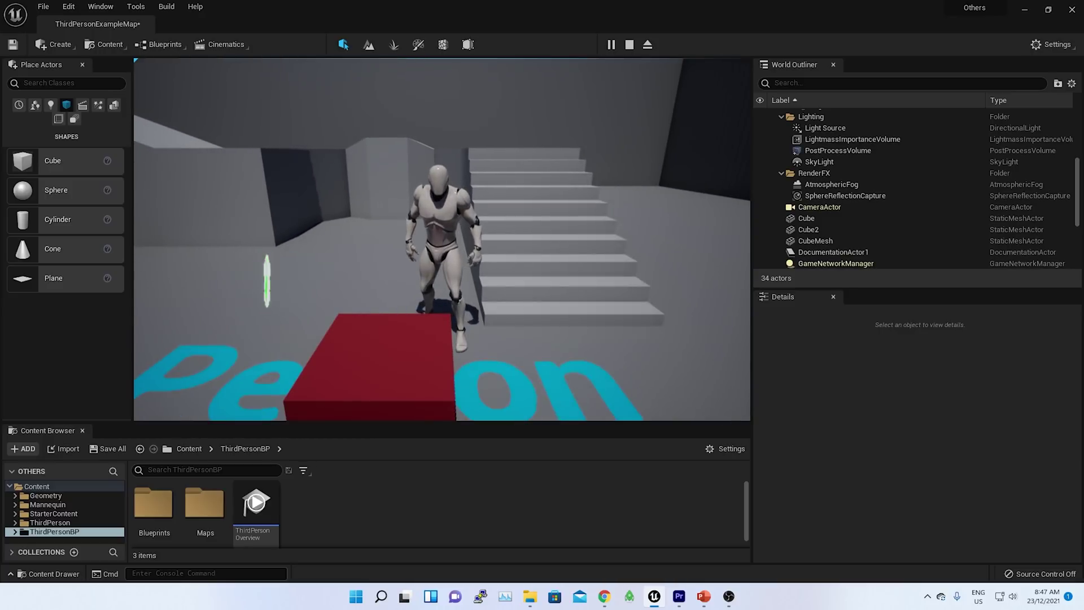
pyautogui.press('a')
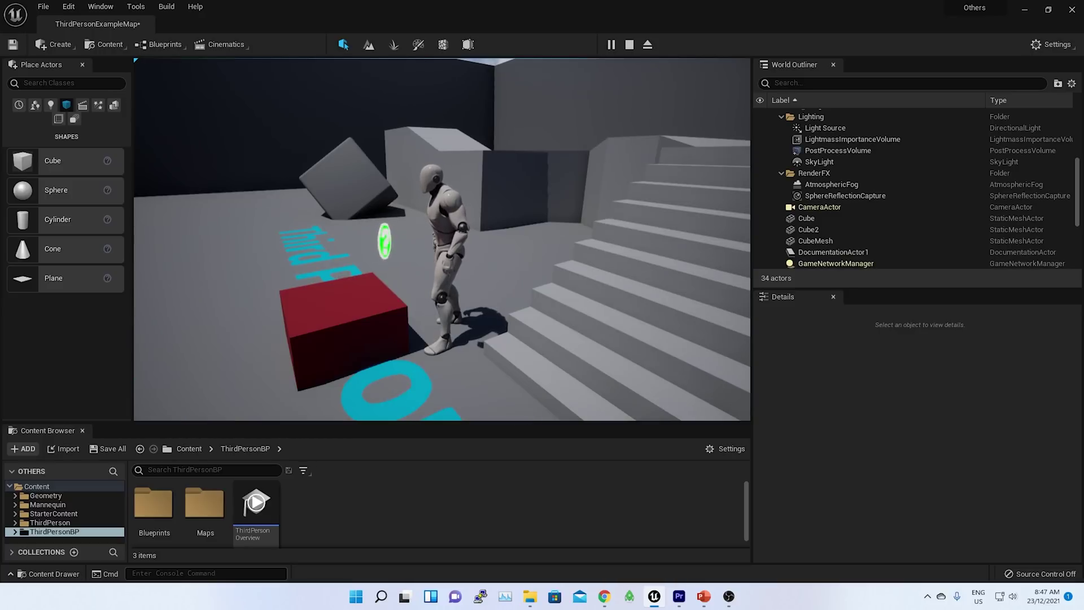
pyautogui.press('w')
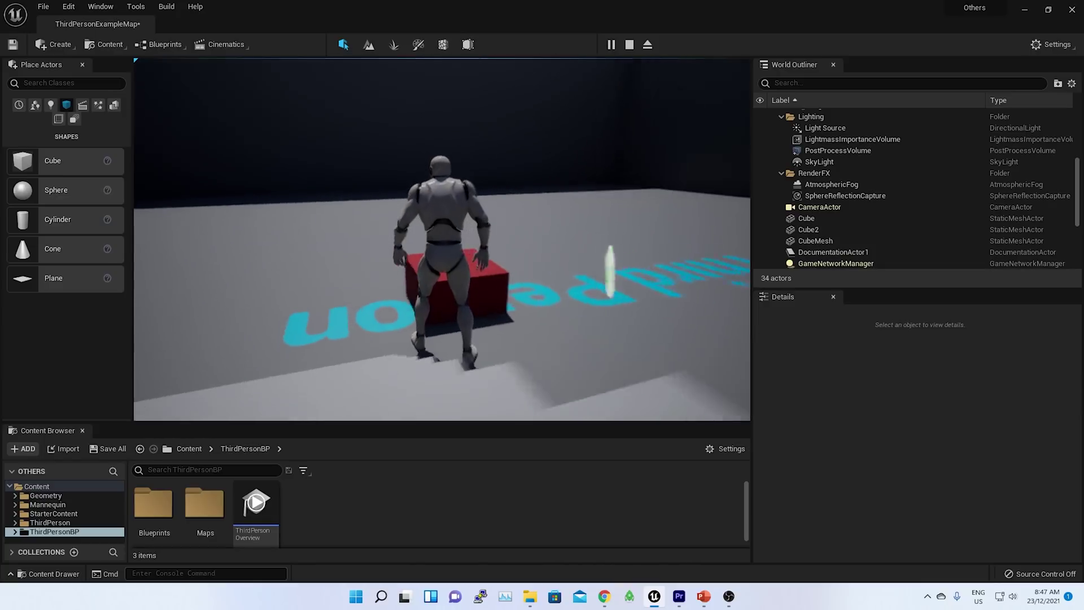
pyautogui.press('d')
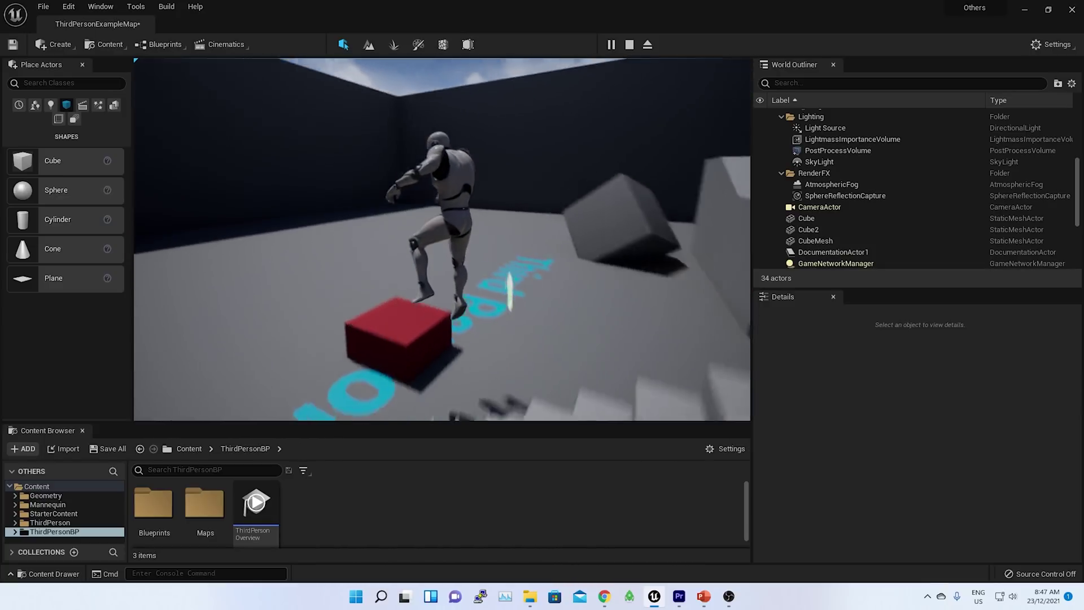
# - Jump the mannequin near the red block twice, then end the play-test
pyautogui.press('space')
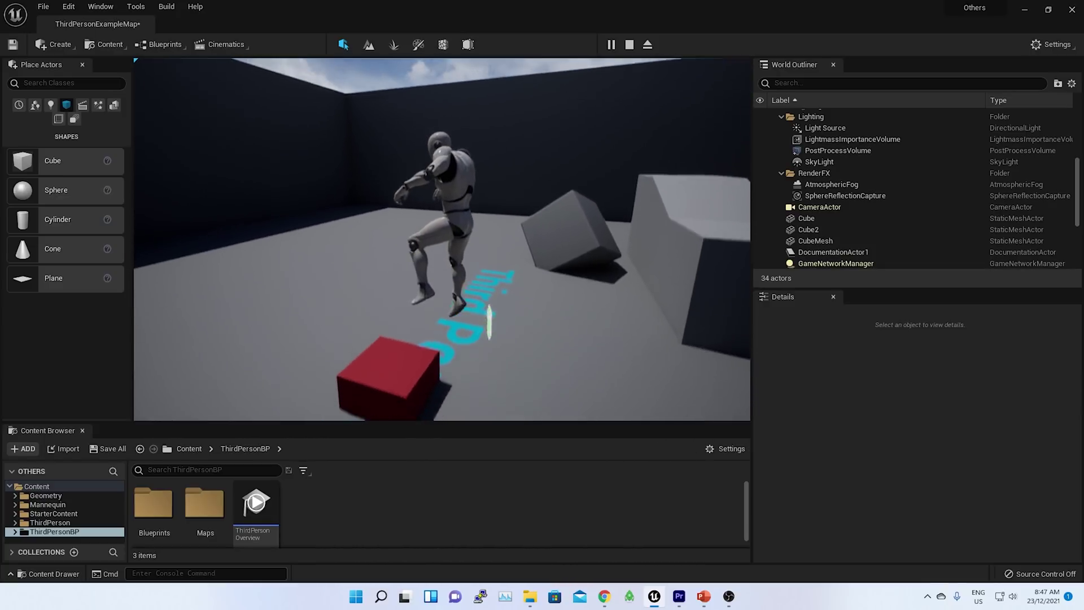
pyautogui.press('s')
pyautogui.press('w')
pyautogui.press('space')
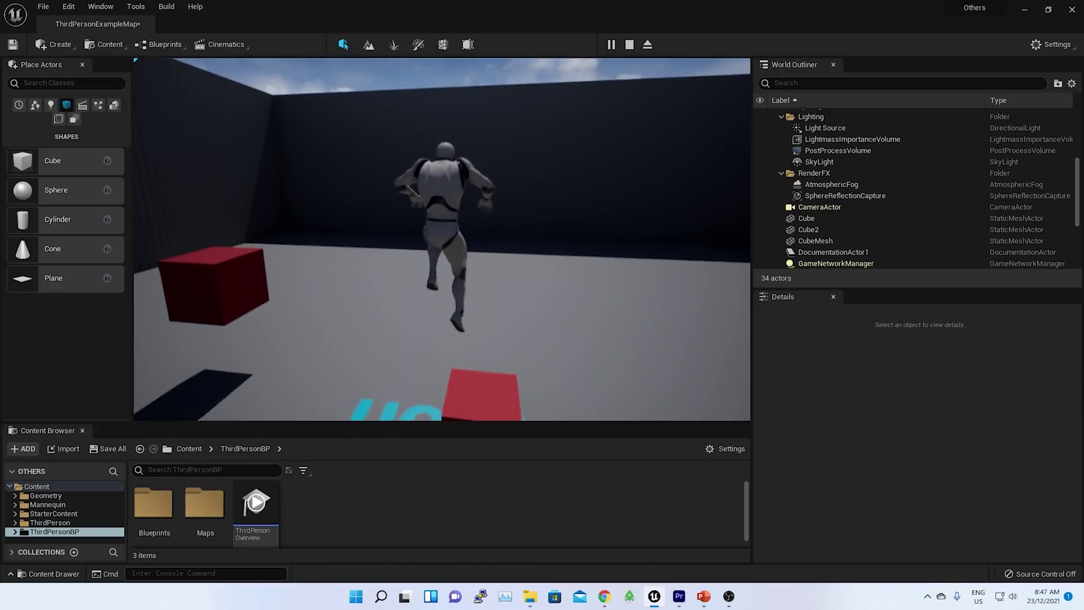
pyautogui.press('Escape')
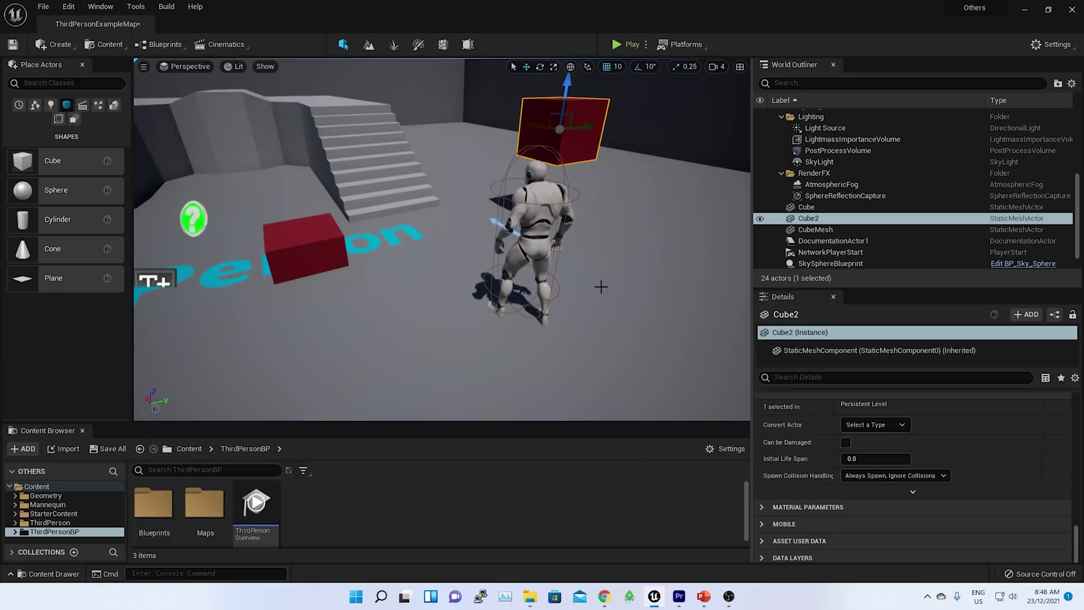
# - Orbit and pull the camera back over the whole walled level, then select the red Cube
pyautogui.moveTo(600, 287)
pyautogui.keyDown('alt'); pyautogui.mouseDown()
pyautogui.moveTo(430, 297)
pyautogui.moveTo(610, 287)
pyautogui.moveTo(621, 282)
pyautogui.moveTo(624, 243)
pyautogui.moveTo(618, 285)
pyautogui.mouseUp(); pyautogui.keyUp('alt')
pyautogui.scroll(-10, 442, 240)
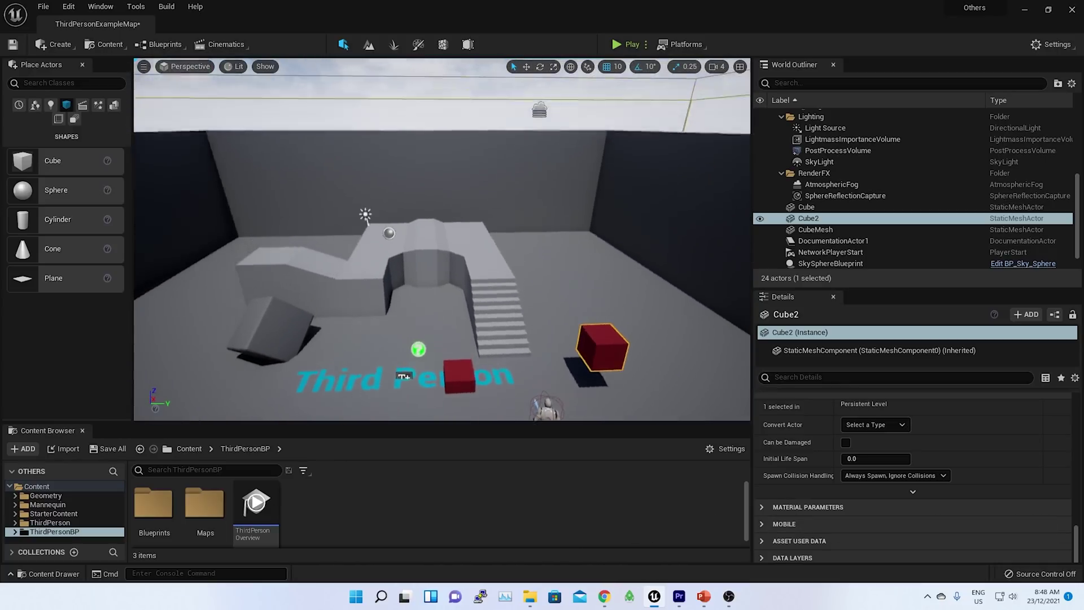
pyautogui.keyDown('alt'); pyautogui.moveTo(599, 277); pyautogui.dragTo(600, 287); pyautogui.keyUp('alt')
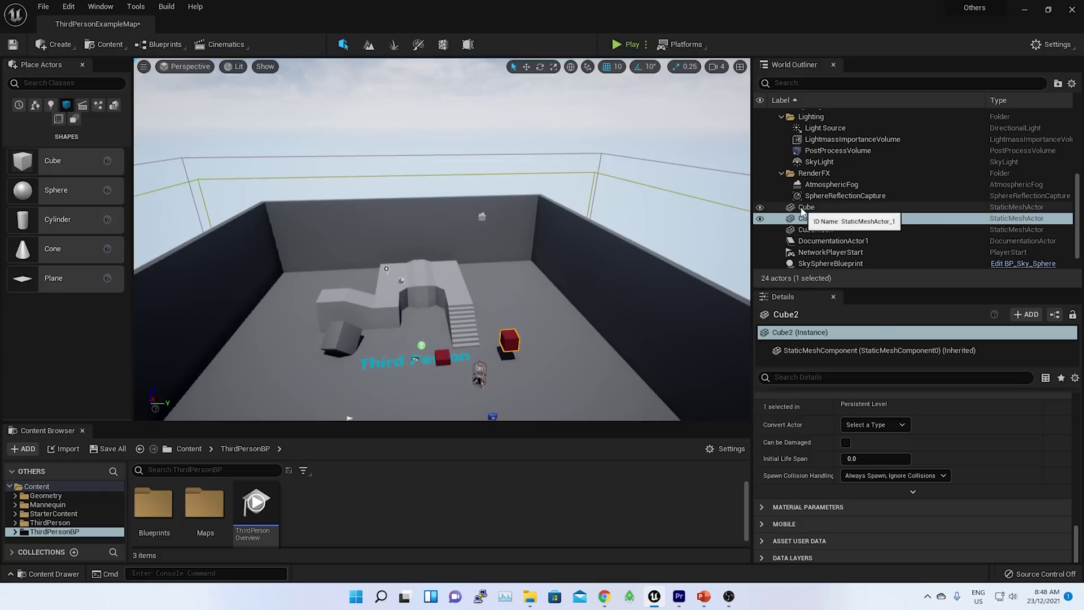
pyautogui.click(788, 209)
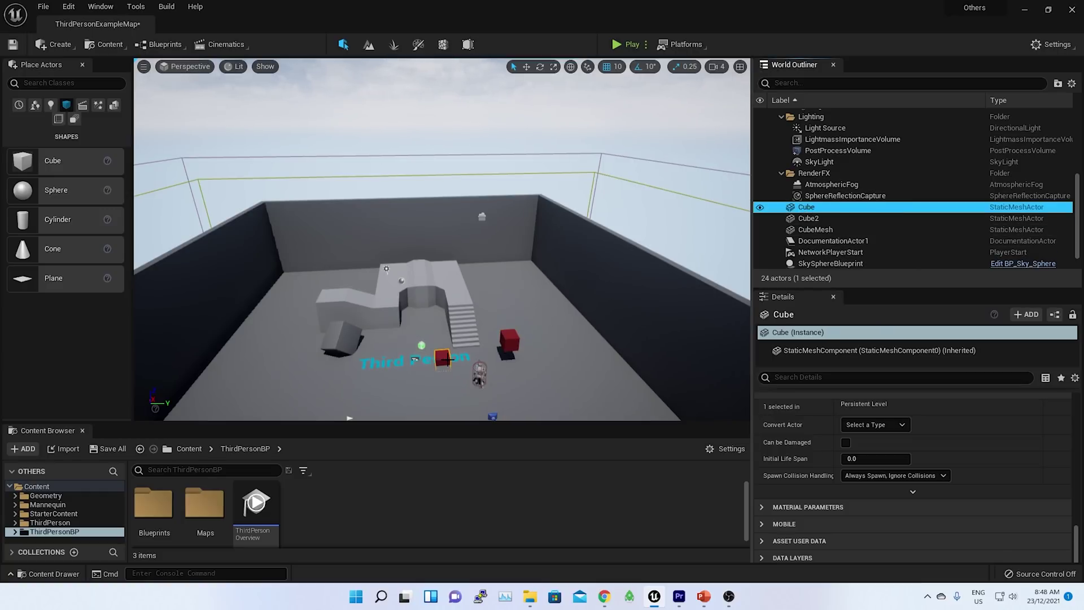
# - Frame the red Cube and filter its Details panel for 'physic'
pyautogui.press('f')
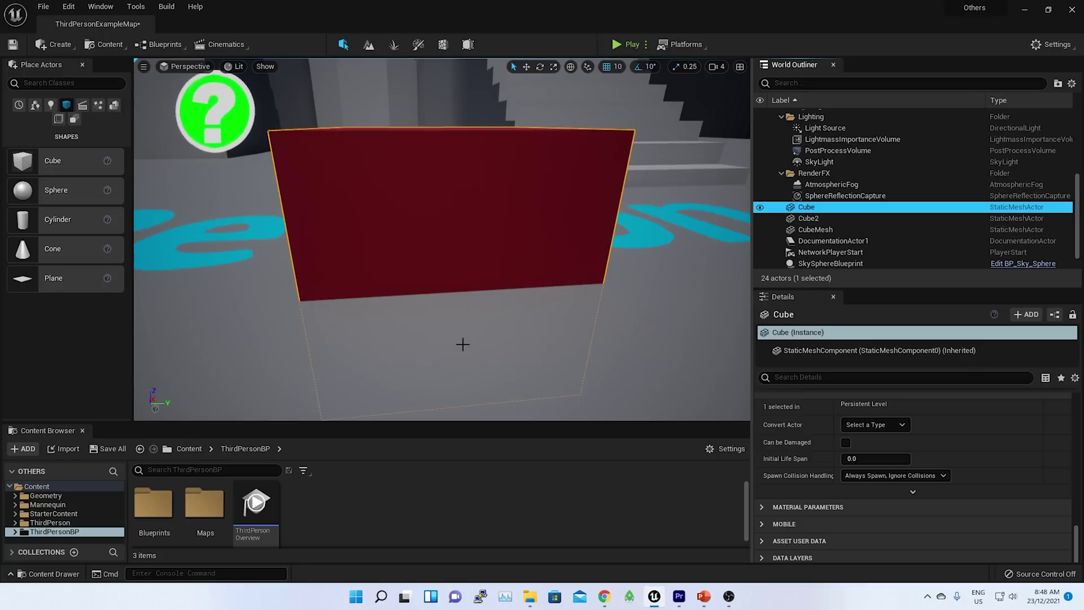
pyautogui.scroll(-5, 427, 112)
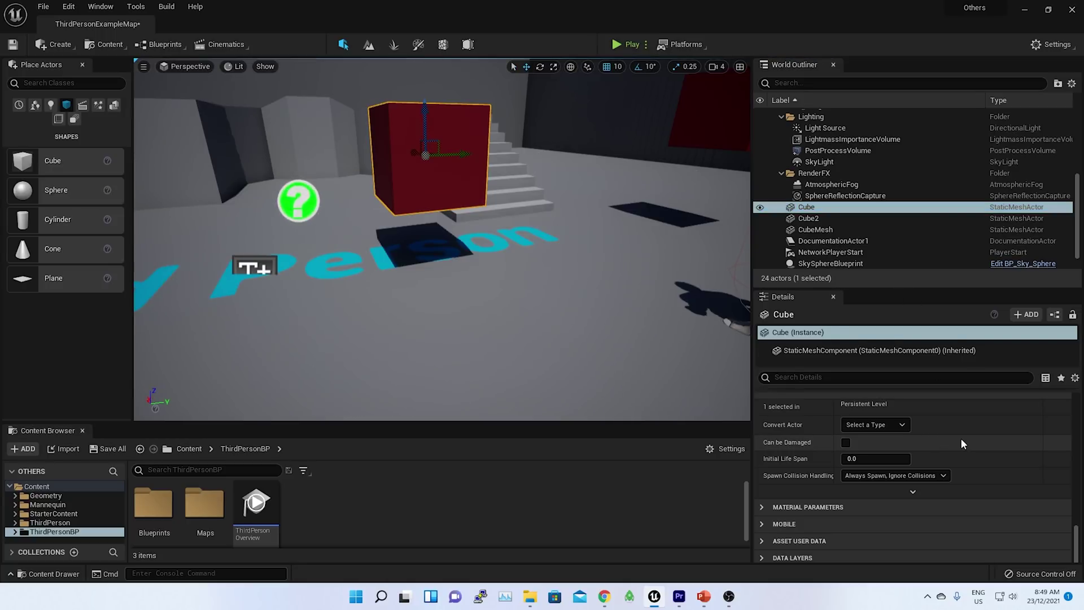
pyautogui.click(790, 377)
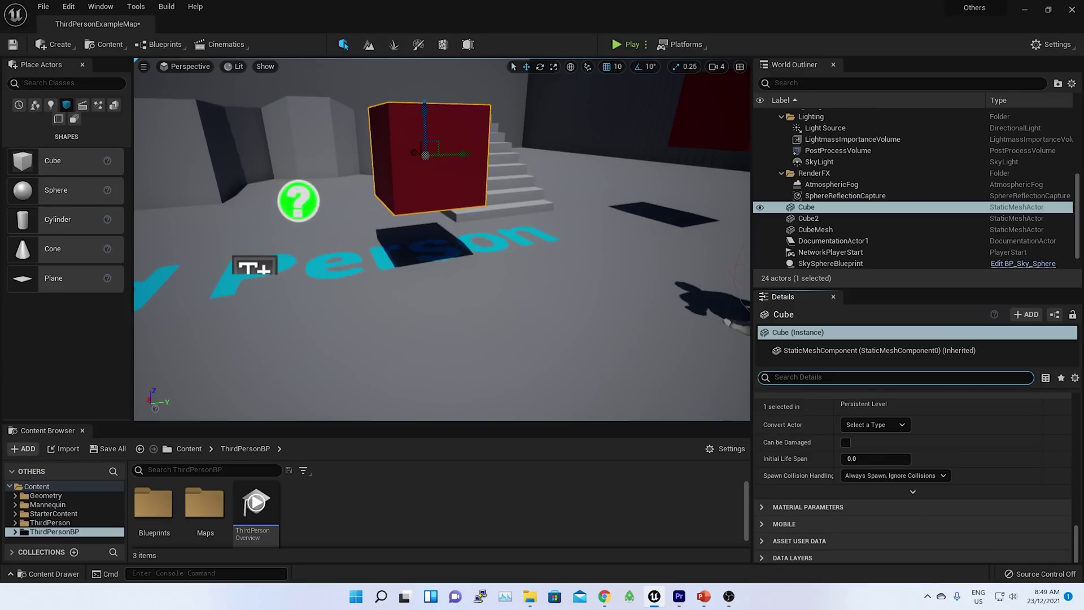
pyautogui.write('physics')
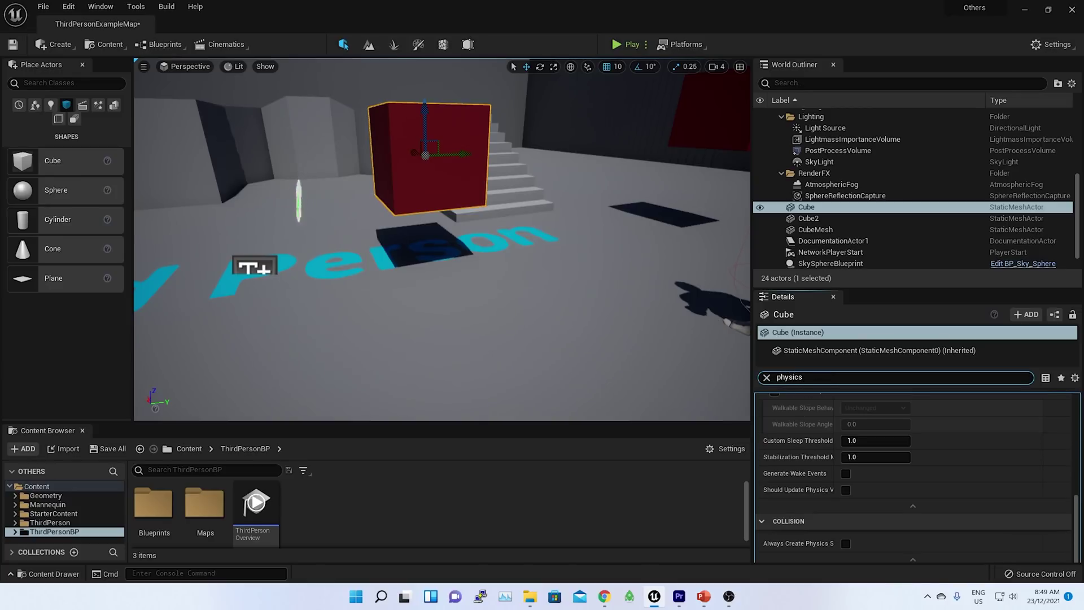
pyautogui.scroll(5, 820, 387)
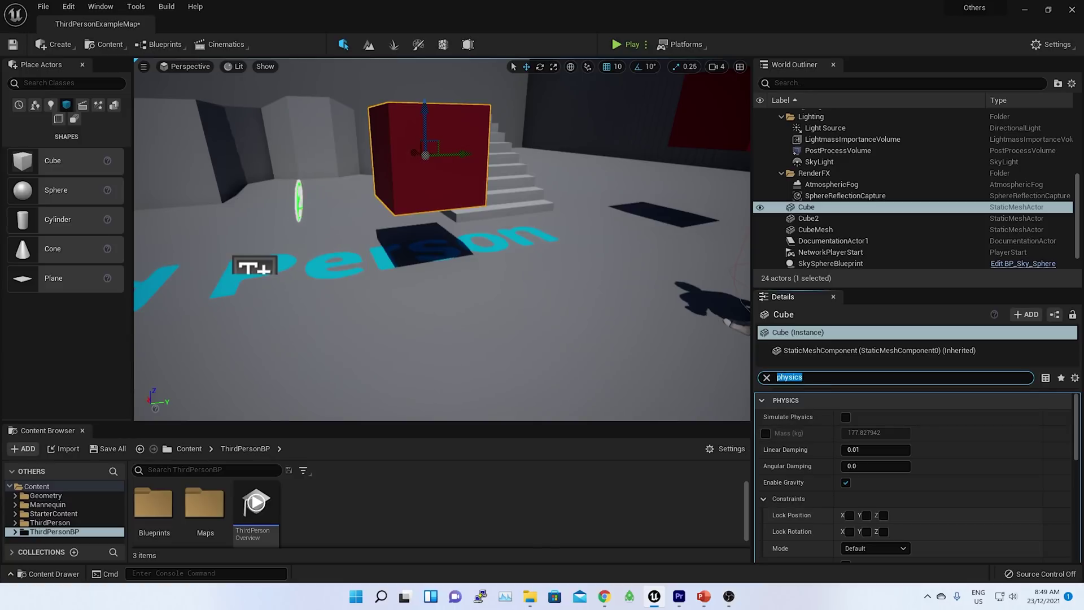
# - Enable Simulate Physics on Cube and start a new play-test
pyautogui.click(802, 377)
pyautogui.click(815, 381)
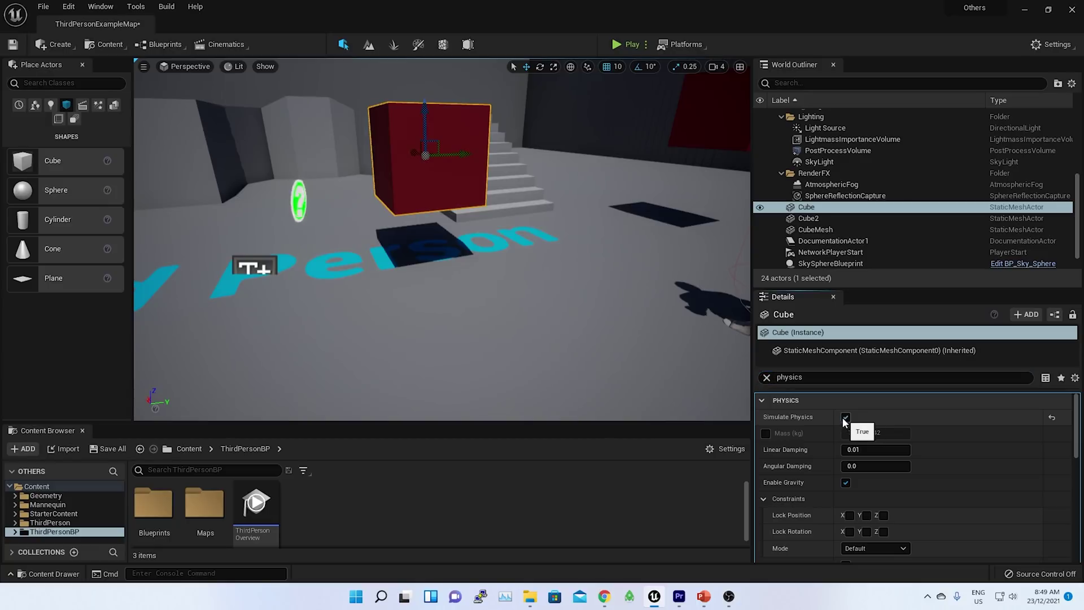
pyautogui.click(845, 418)
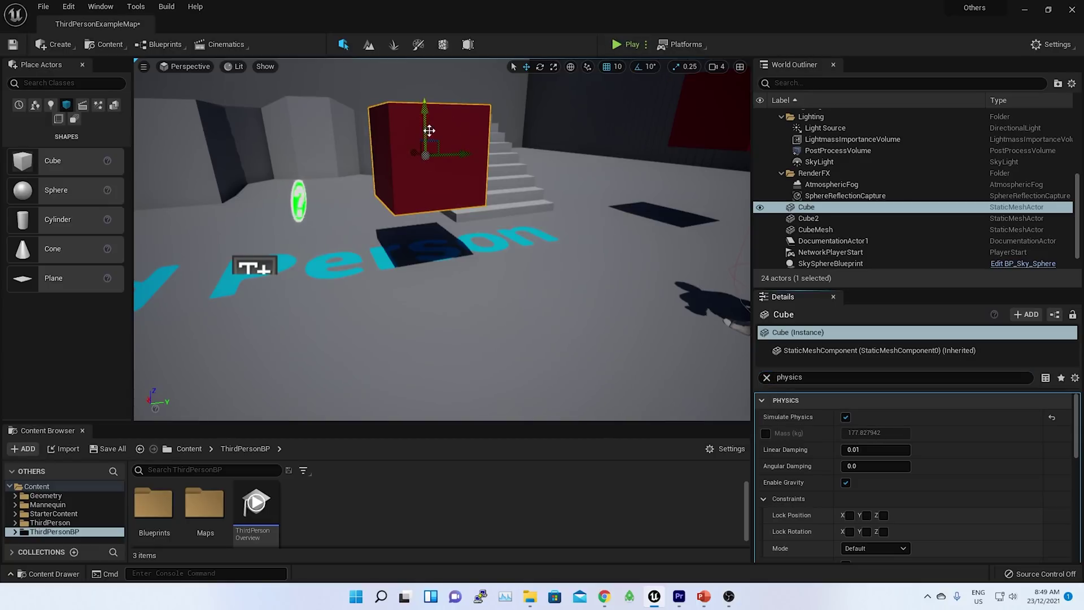
pyautogui.click(630, 45)
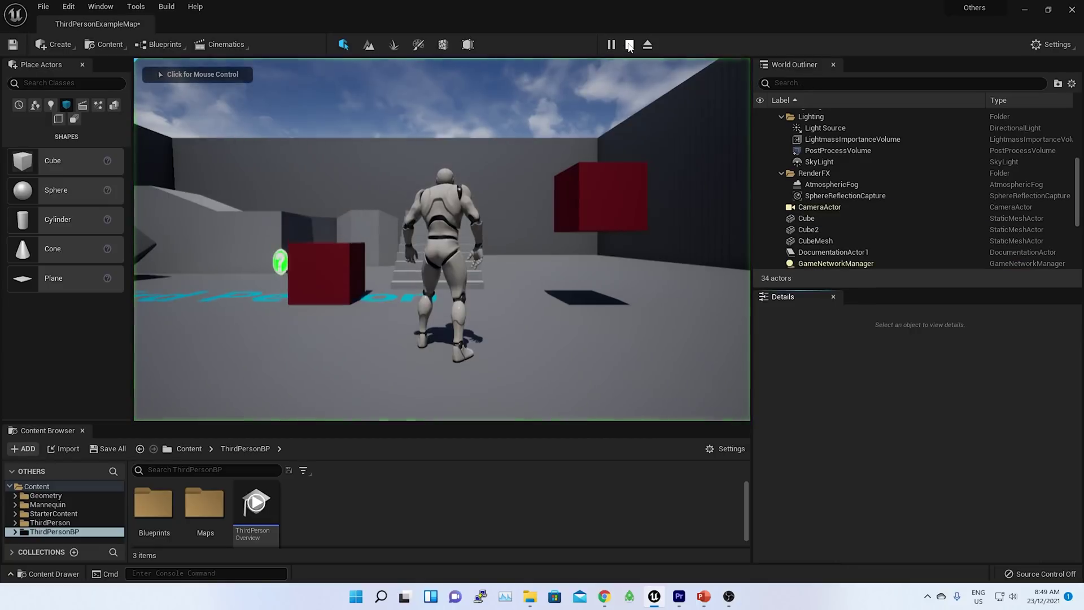
# - Stop playing and scale the physics cube to roughly double width and height
pyautogui.click(629, 45)
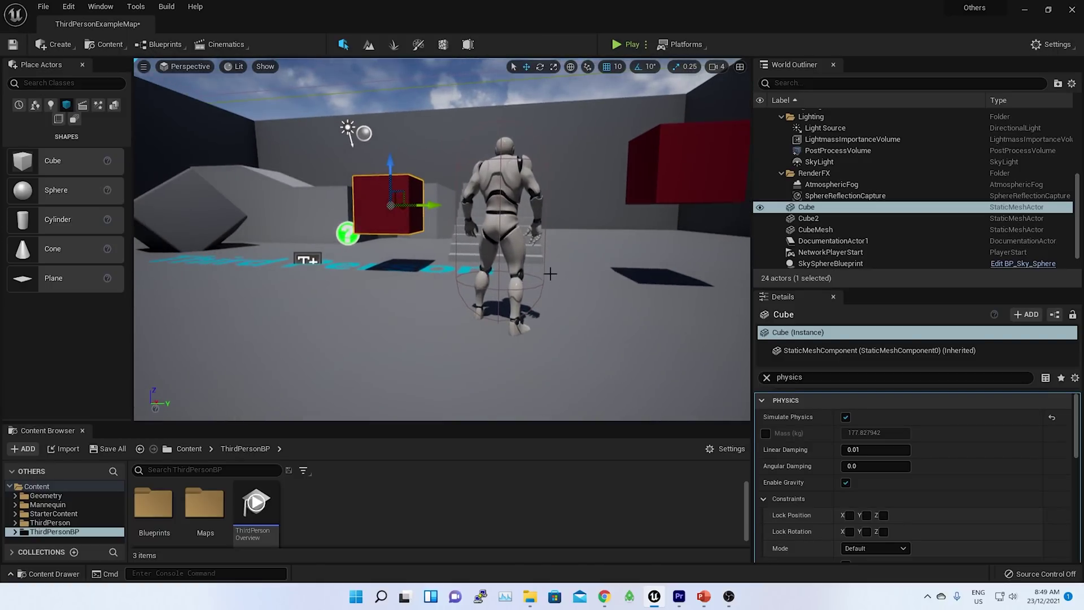
pyautogui.click(553, 67)
pyautogui.moveTo(426, 205); pyautogui.dragTo(429, 205)
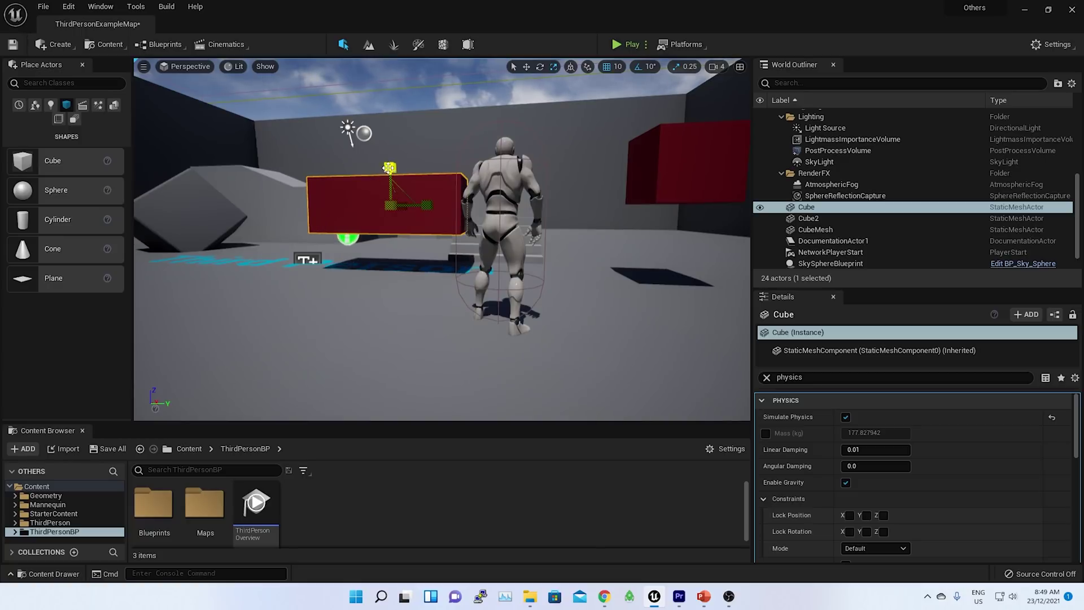
pyautogui.moveTo(390, 168); pyautogui.dragTo(348, 130)
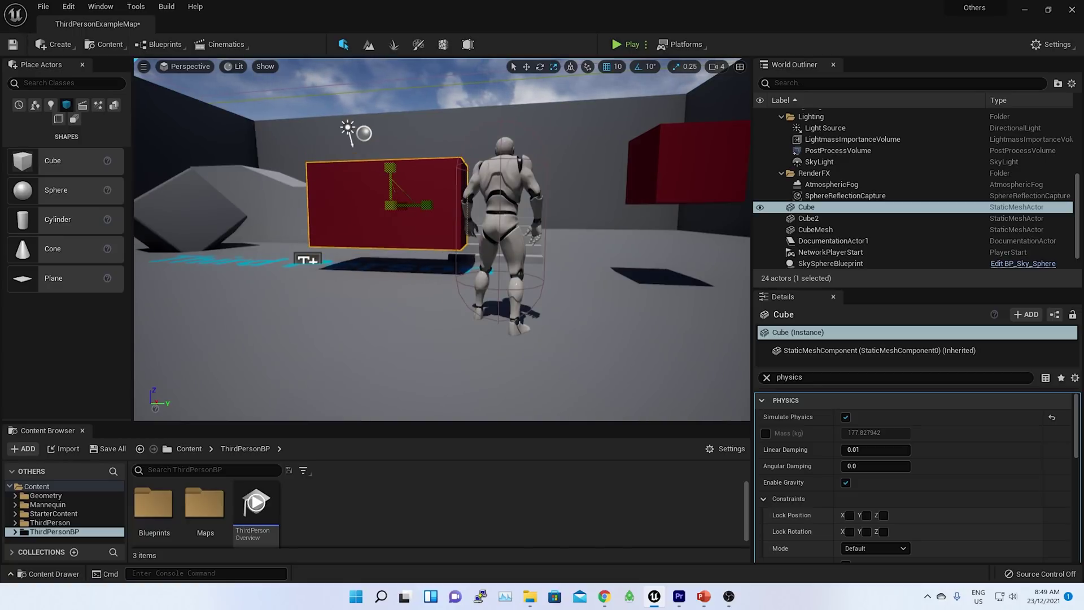
pyautogui.moveTo(388, 167); pyautogui.dragTo(460, 169, button='right')
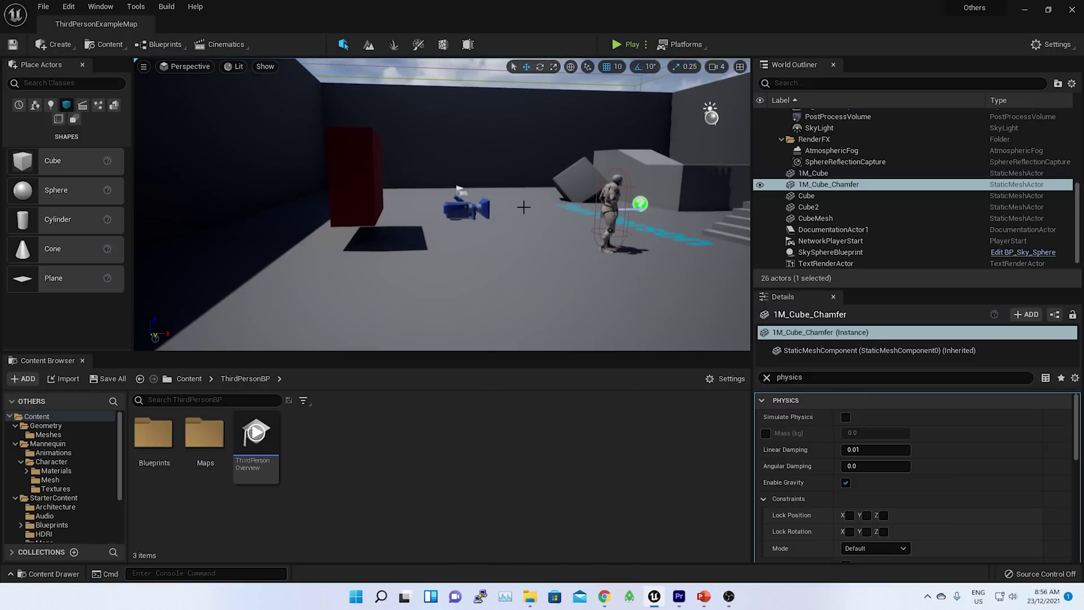
# - Lift the ThirdPersonCharacter along Z, then look around toward the stairs and red block
pyautogui.click(609, 221)
pyautogui.moveTo(621, 179)
pyautogui.mouseDown()
pyautogui.moveTo(621, 137)
pyautogui.moveTo(621, 160)
pyautogui.mouseUp()
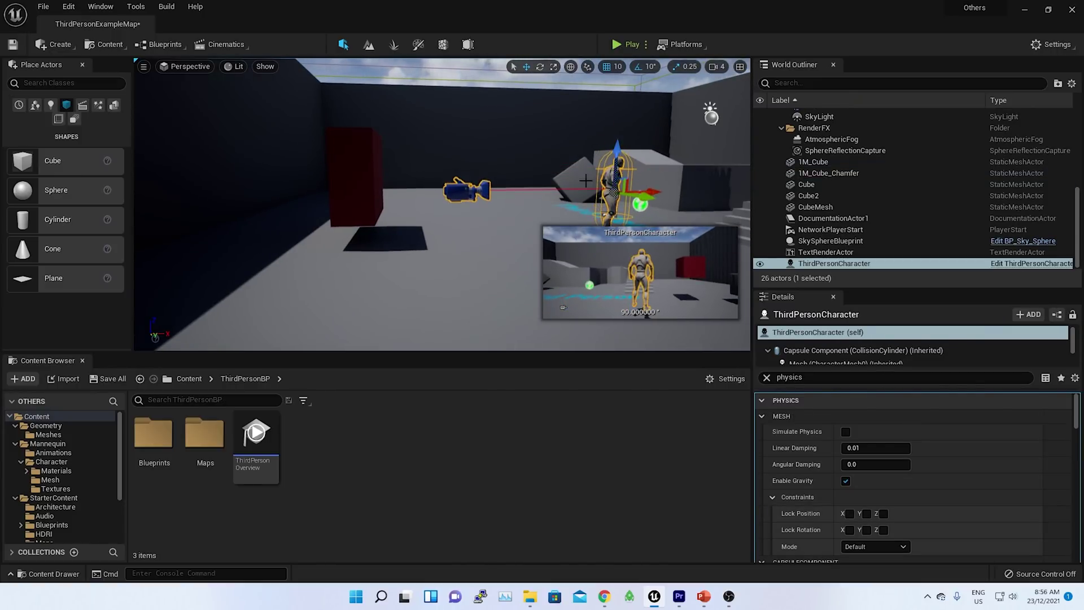
pyautogui.moveTo(493, 256); pyautogui.dragTo(599, 271, button='right')
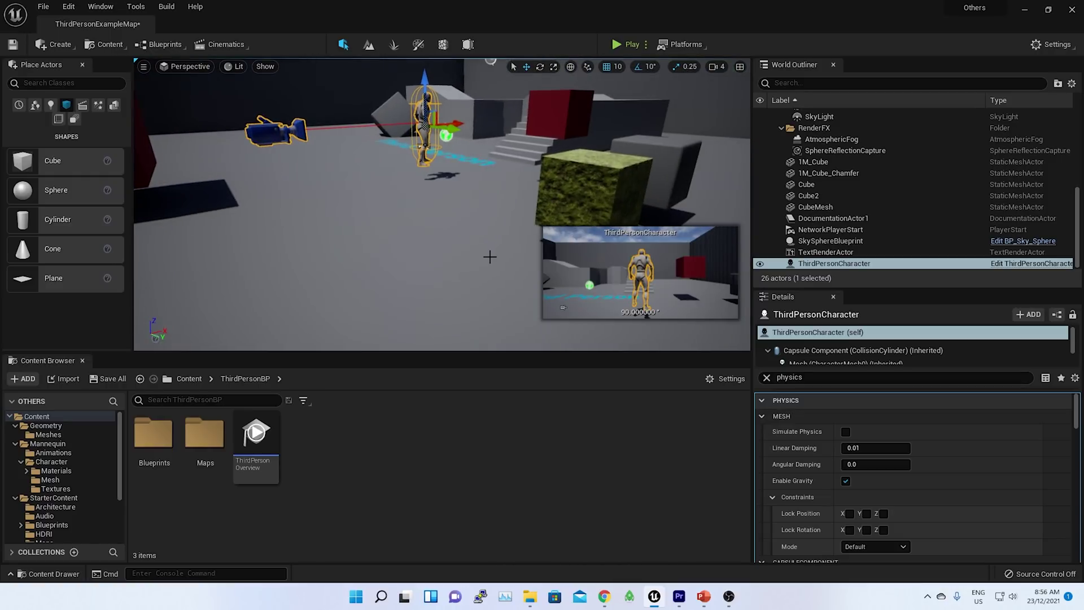
pyautogui.moveTo(460, 206); pyautogui.dragTo(488, 257, button='right')
pyautogui.moveTo(472, 204); pyautogui.dragTo(424, 205, button='right')
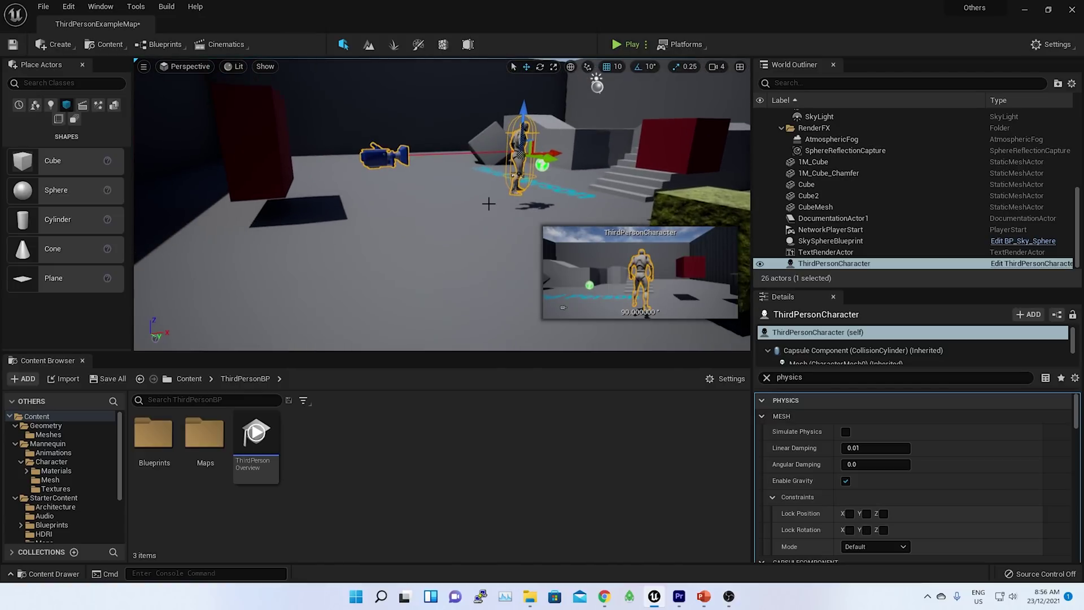